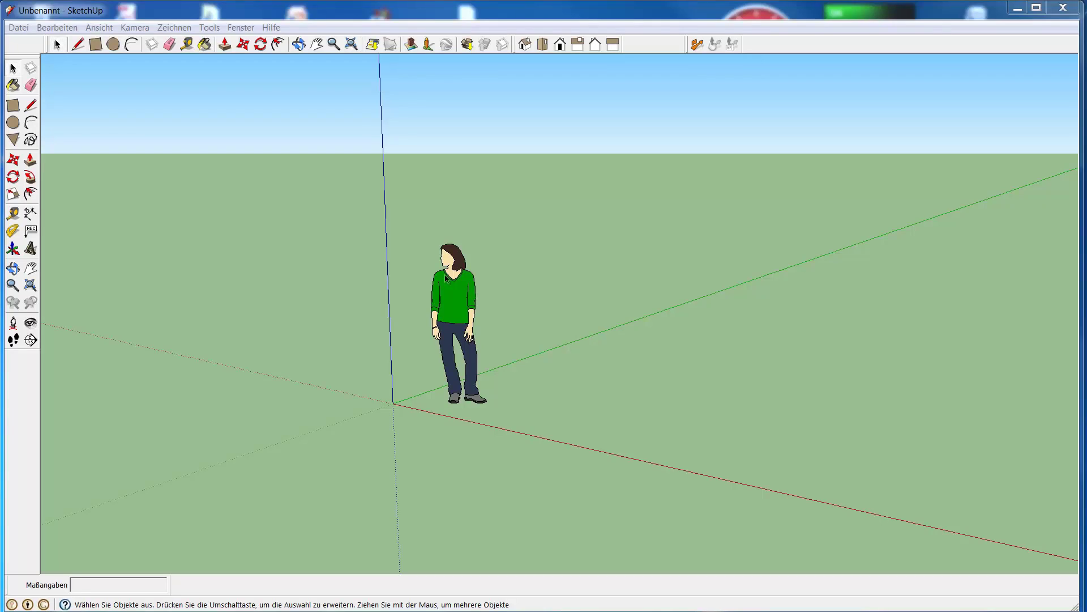
Delete the default person figure and pan the view so the origin sits lower left.
right_click(463, 297)
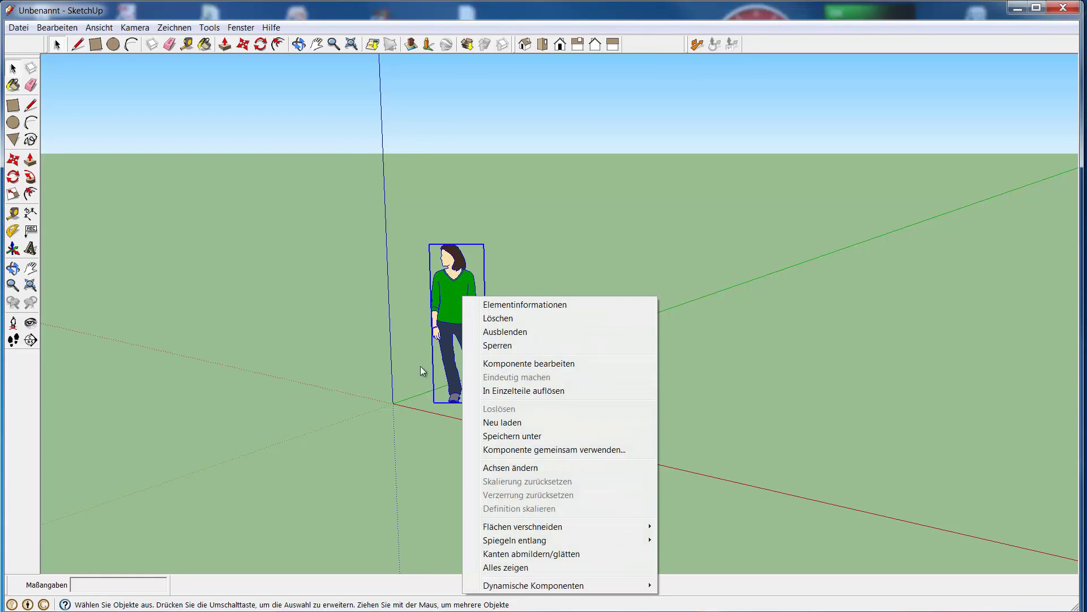
click(498, 319)
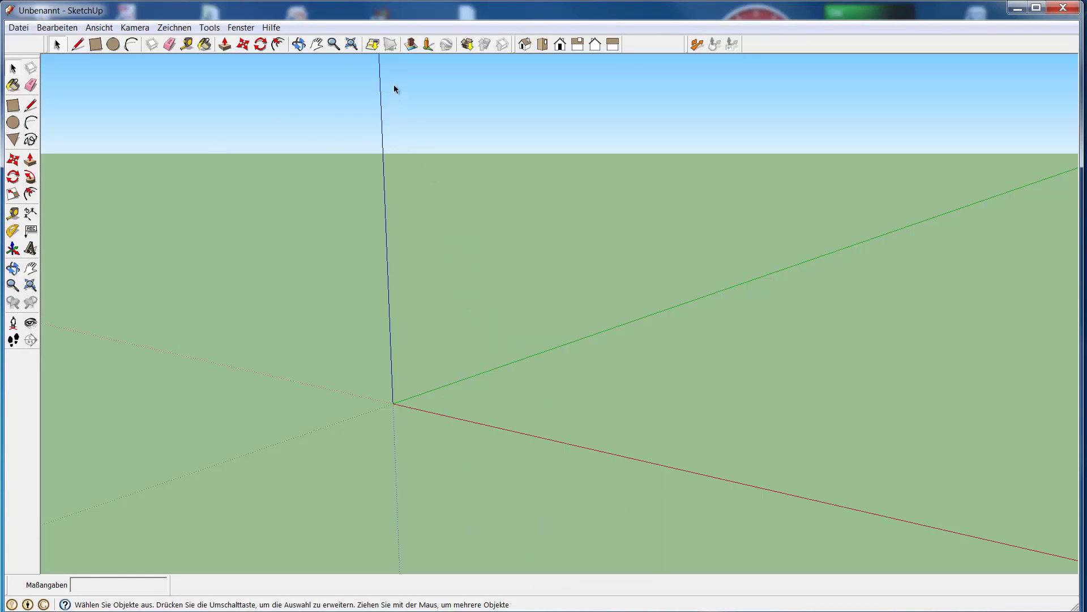
click(318, 44)
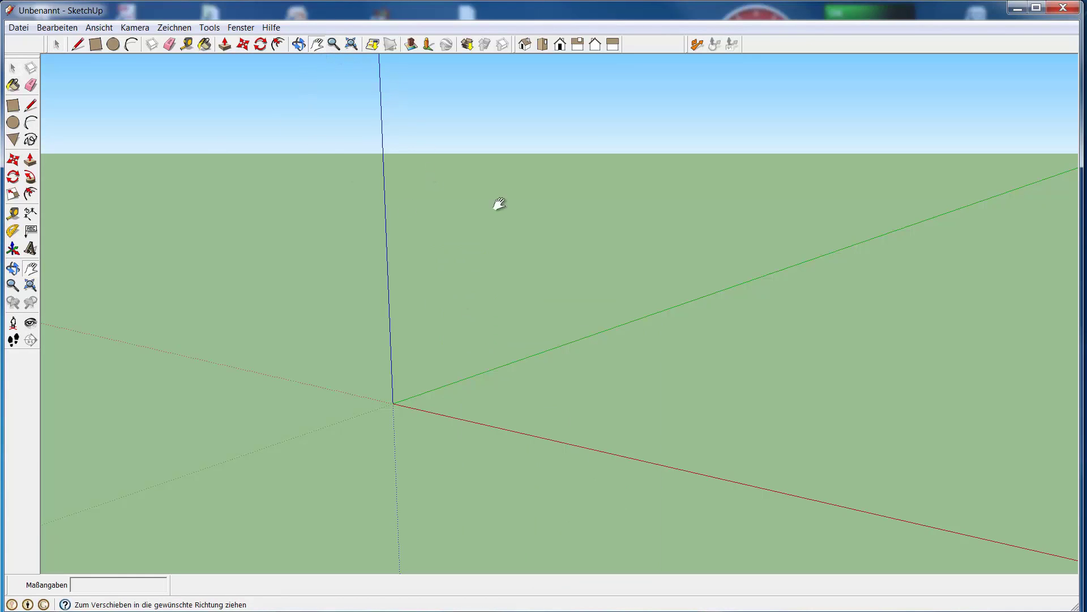
drag(594, 127, 500, 187)
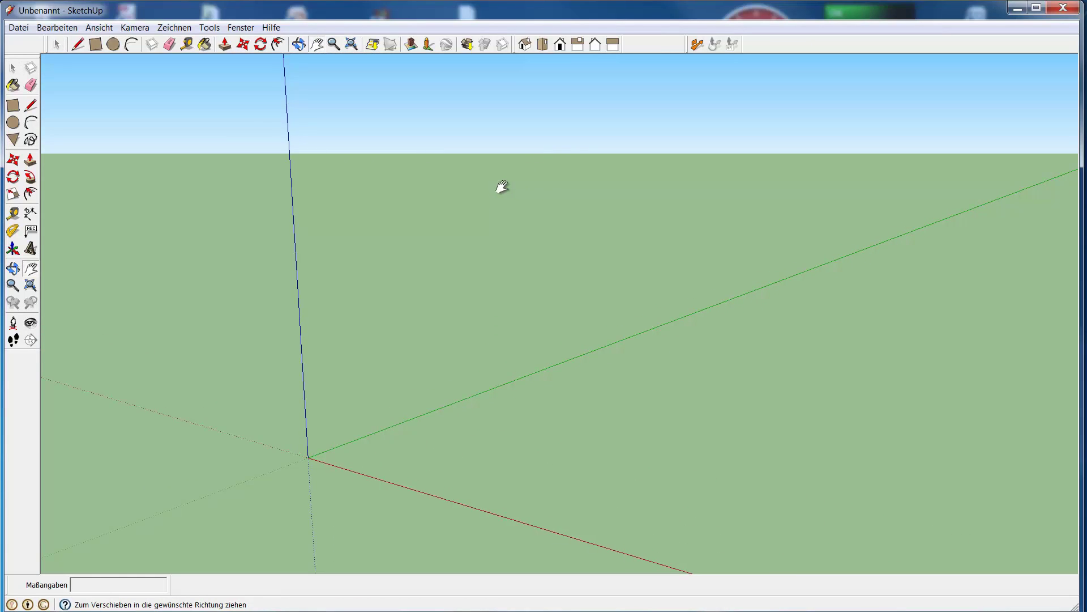
Draw a 3,71 m by 3,00 m floor rectangle starting at the origin.
click(9, 109)
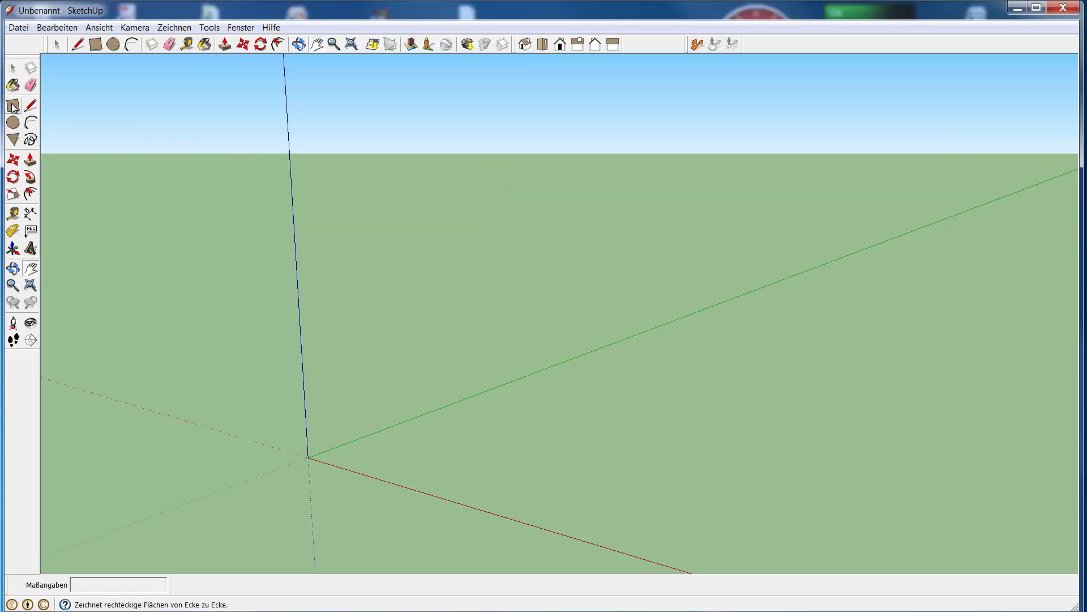
click(309, 457)
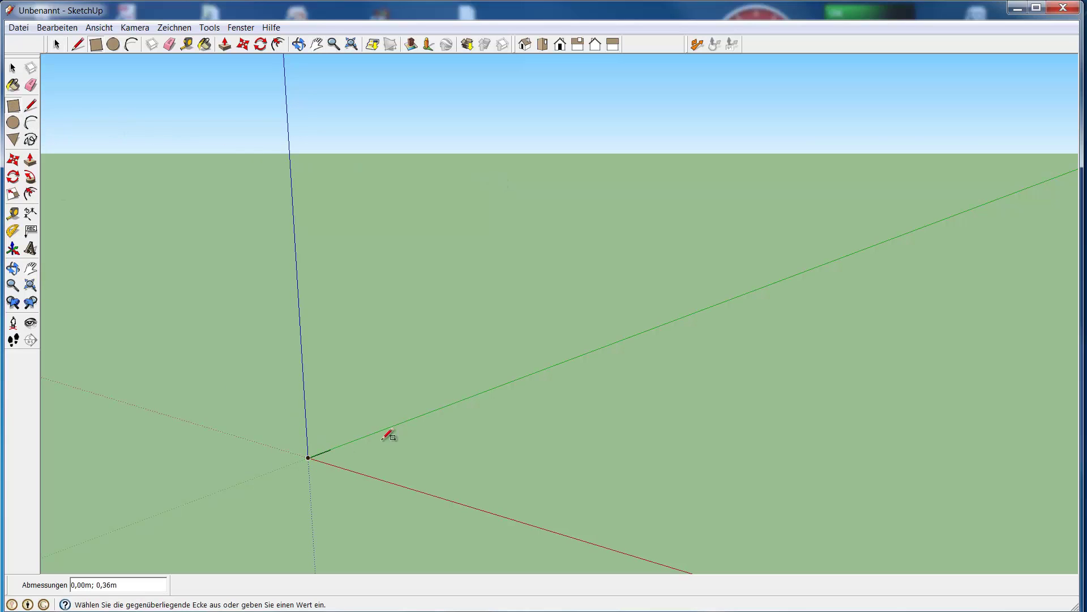
click(749, 444)
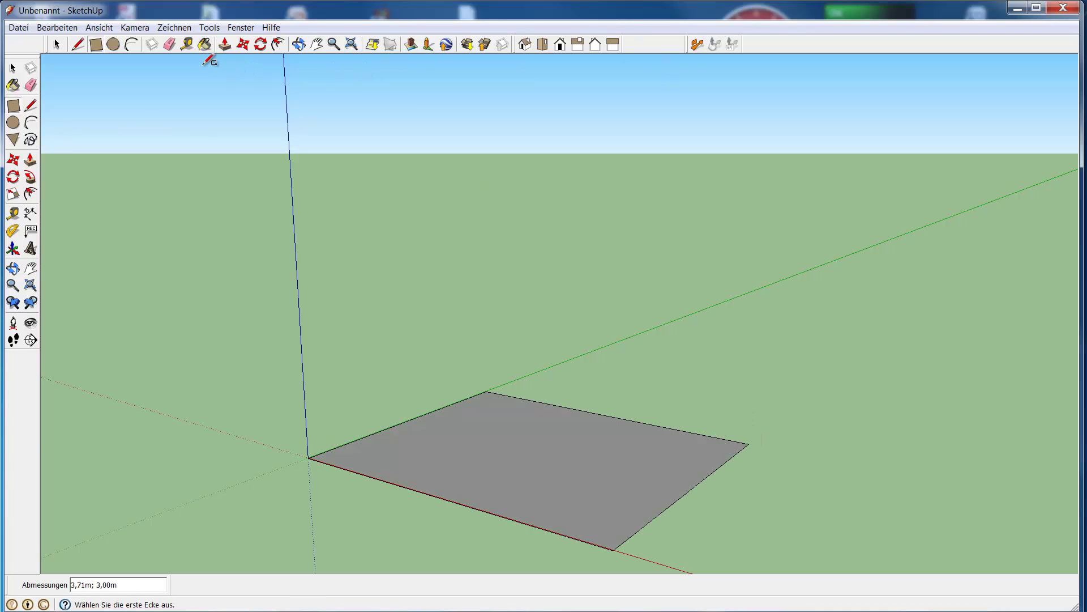
Raise the floor rectangle 2,14 m into a box and view it from above.
click(225, 45)
click(517, 461)
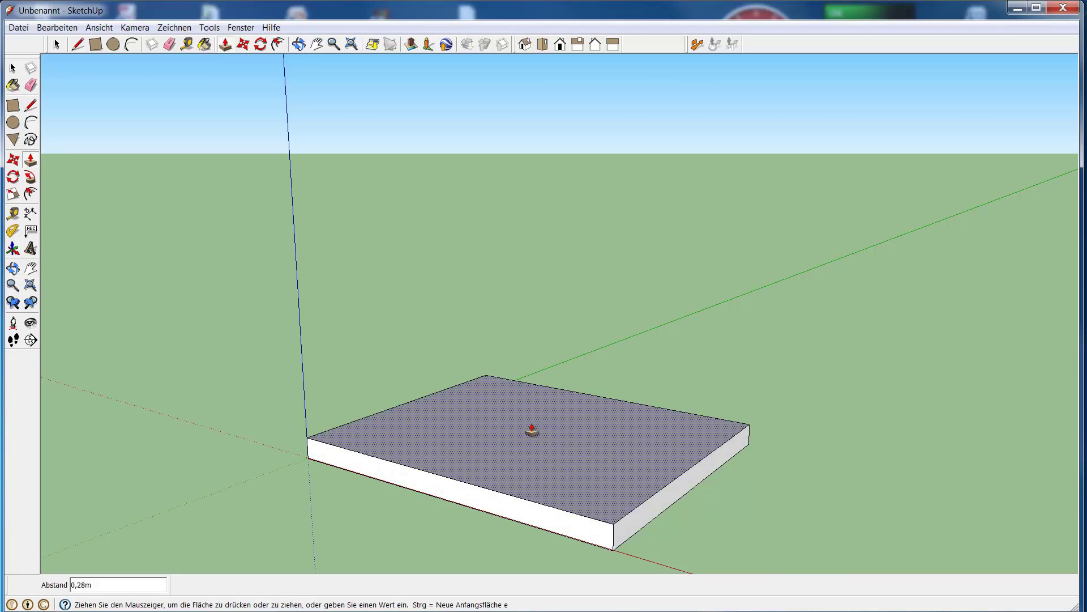
click(523, 269)
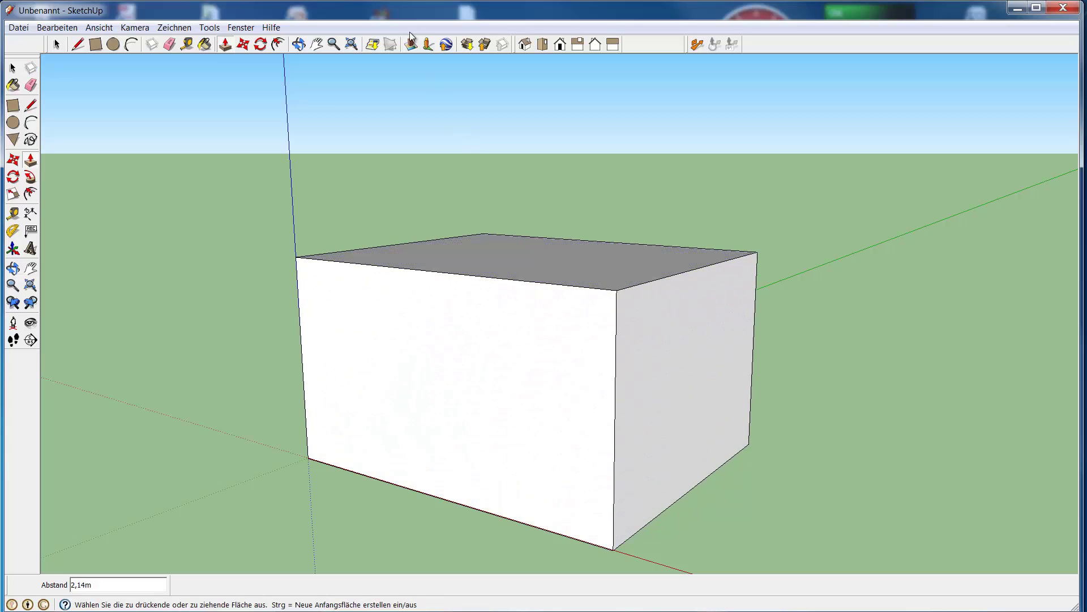
click(299, 44)
drag(224, 125, 283, 298)
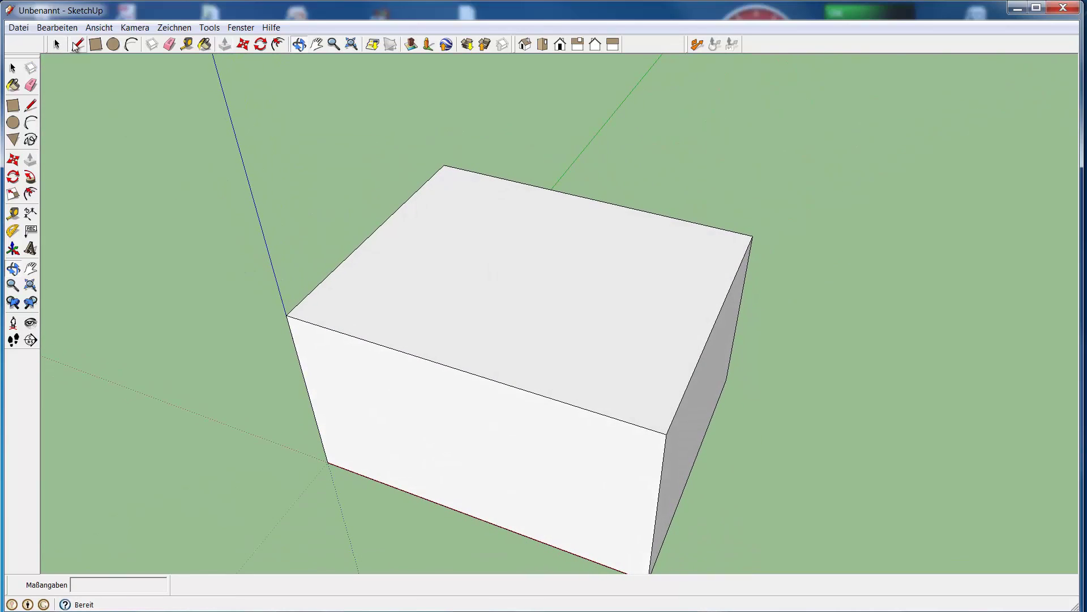
Draw a 3,72 m line across the box top between opposite edge midpoints.
click(78, 44)
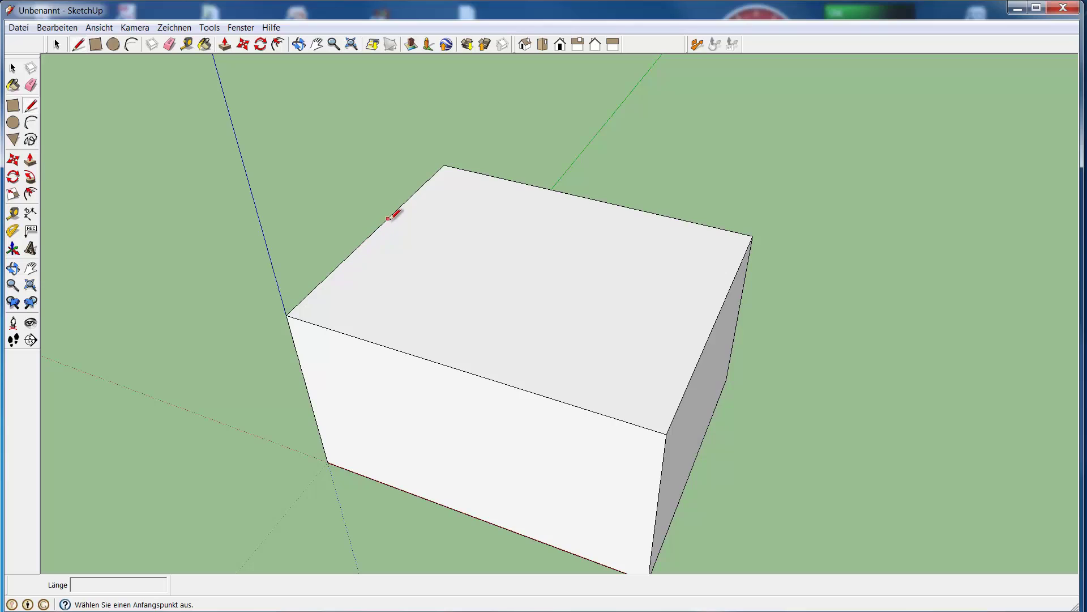
click(374, 231)
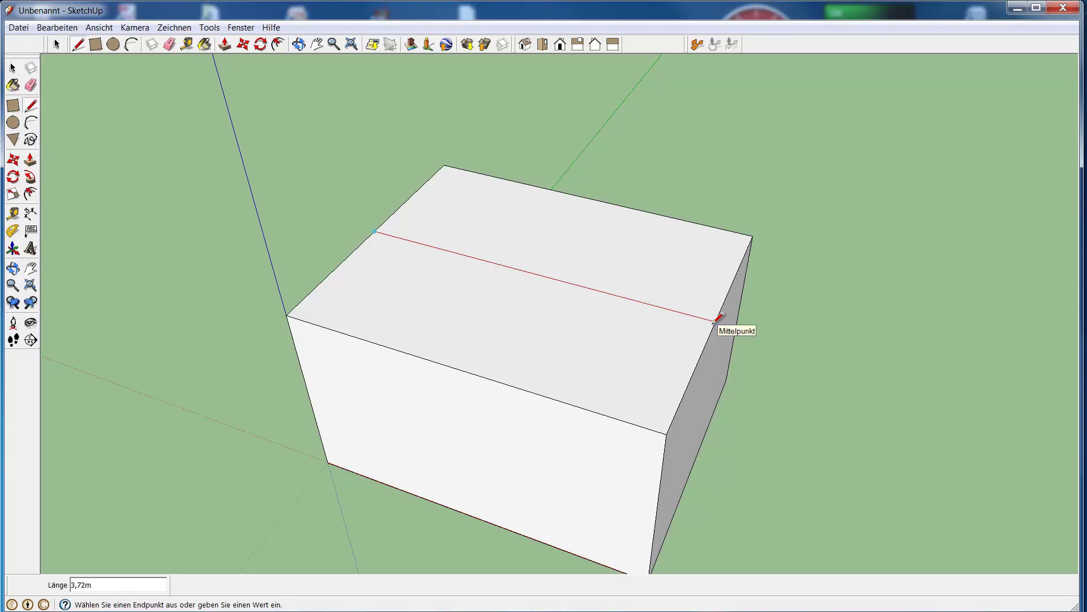
click(715, 321)
click(57, 45)
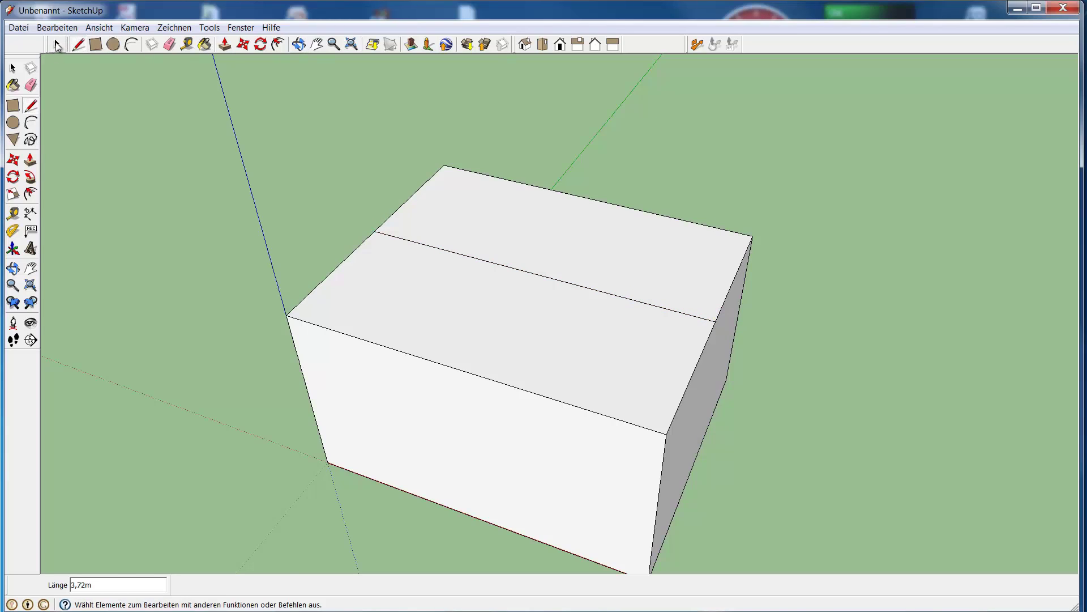
click(58, 45)
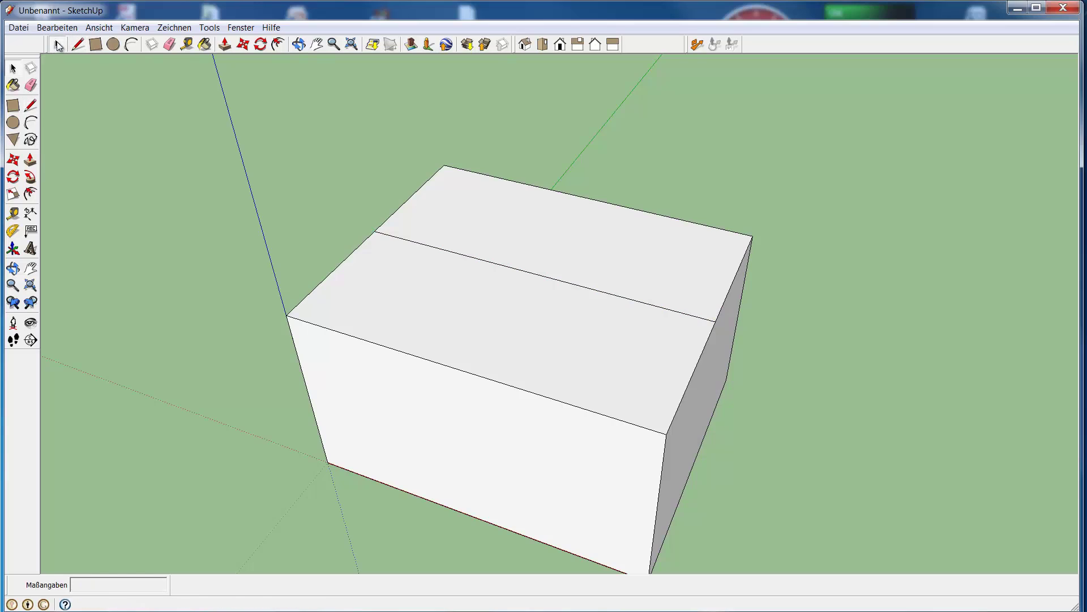
Lift the top's middle line about 1 m into a gabled roof ridge and inspect it.
click(451, 252)
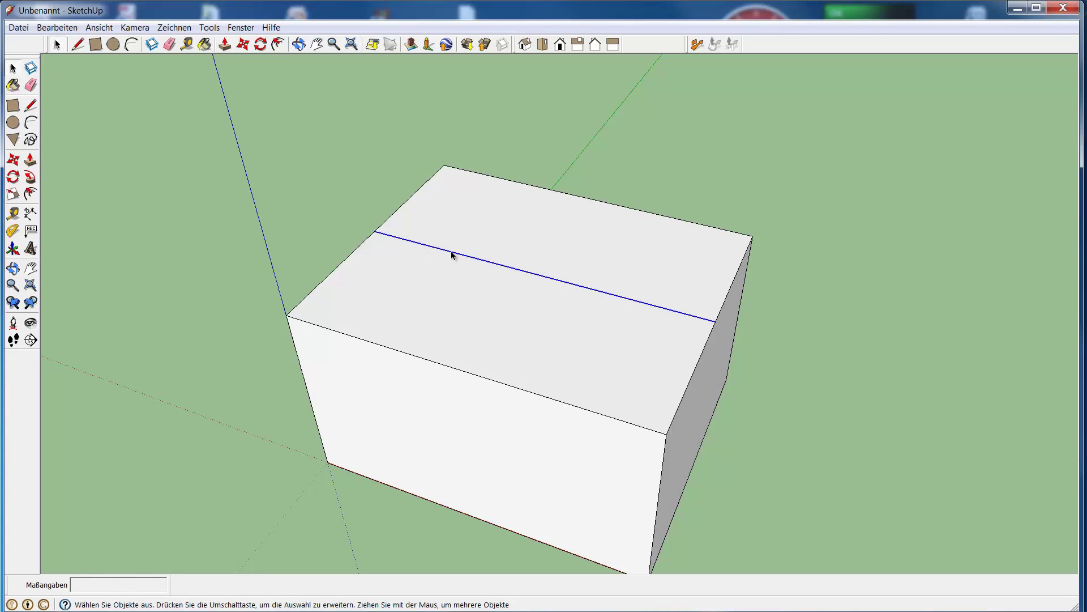
click(242, 46)
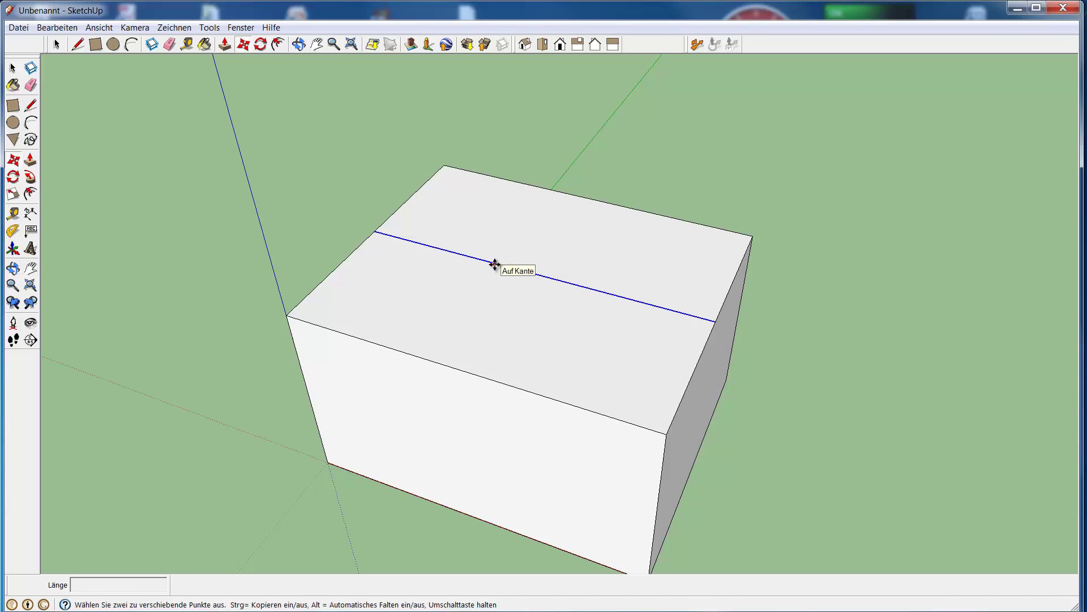
mouse_move(495, 270)
mouse_down()
mouse_move(487, 221)
mouse_move(445, 157)
mouse_up()
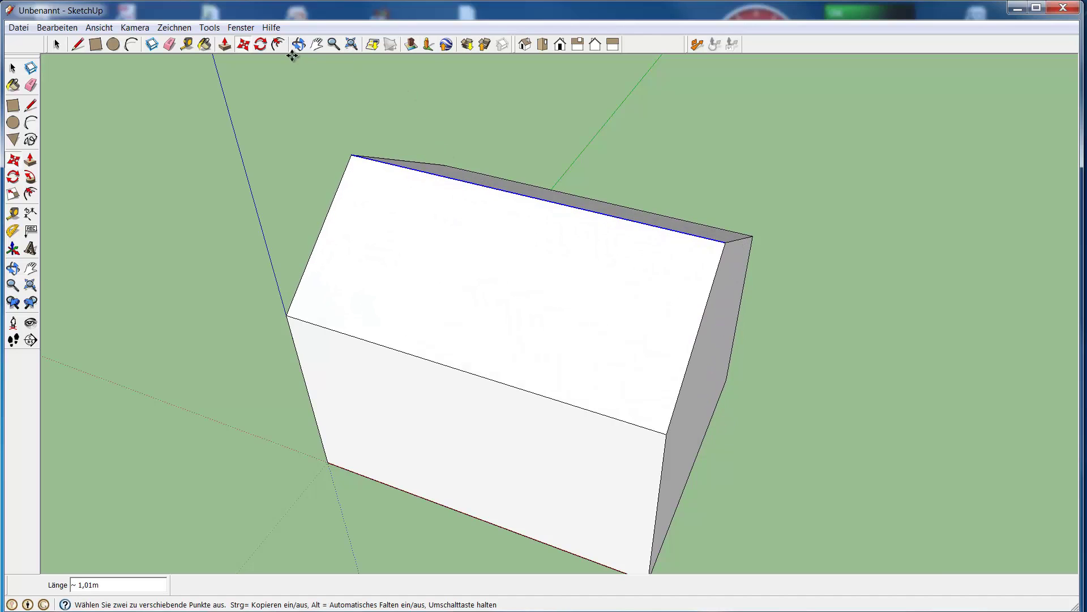
click(298, 44)
mouse_move(874, 328)
mouse_down()
mouse_move(826, 364)
mouse_move(697, 321)
mouse_move(697, 214)
mouse_up()
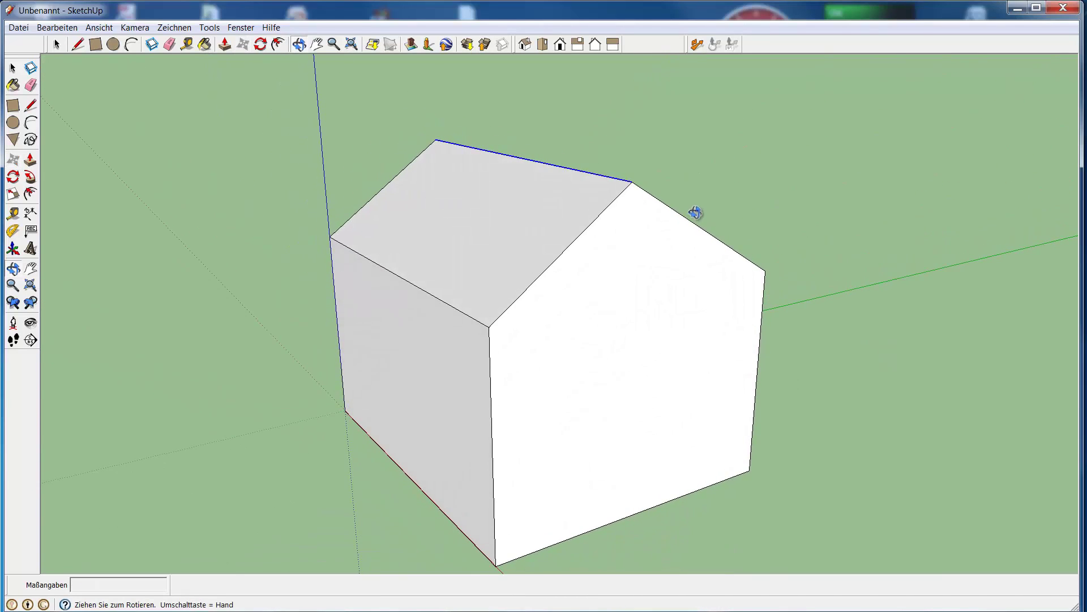
drag(393, 396, 681, 368)
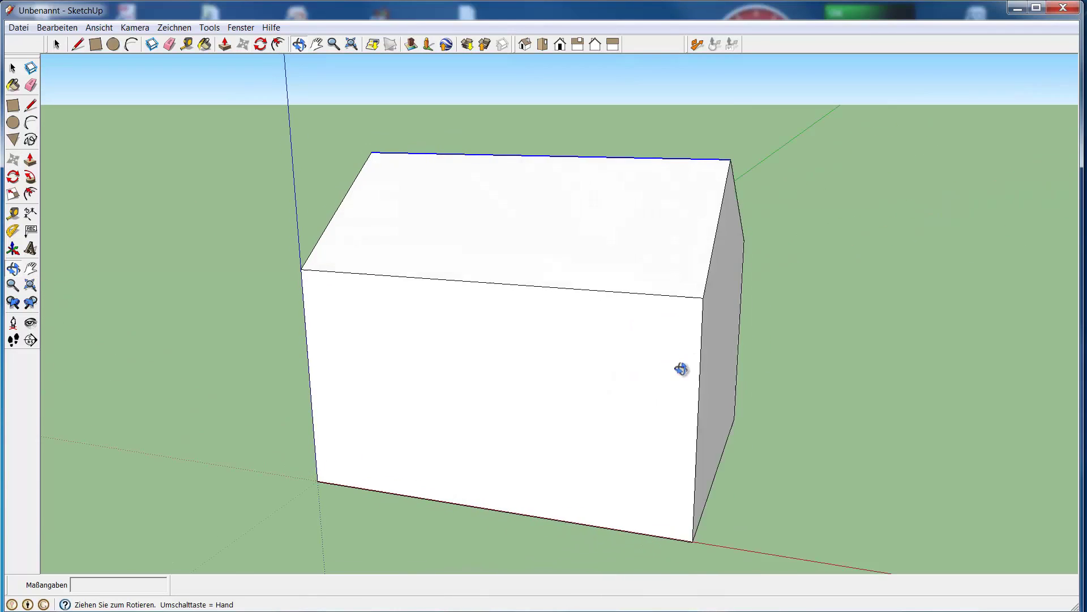
In front view, draw a 0,88 m by 0,64 m window rectangle on the upper-left wall and select it.
key(2)
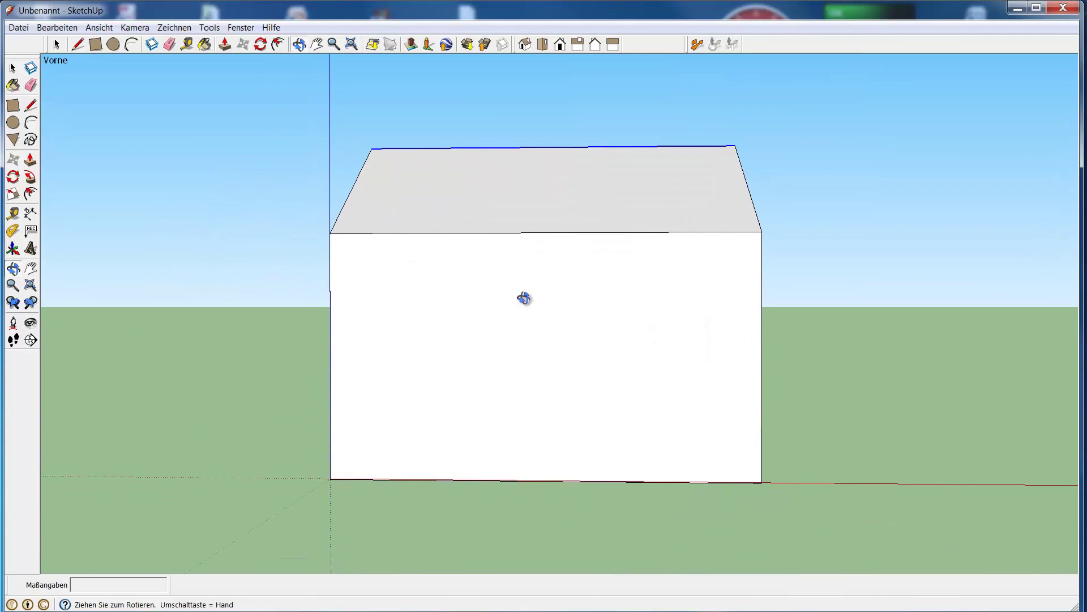
click(97, 45)
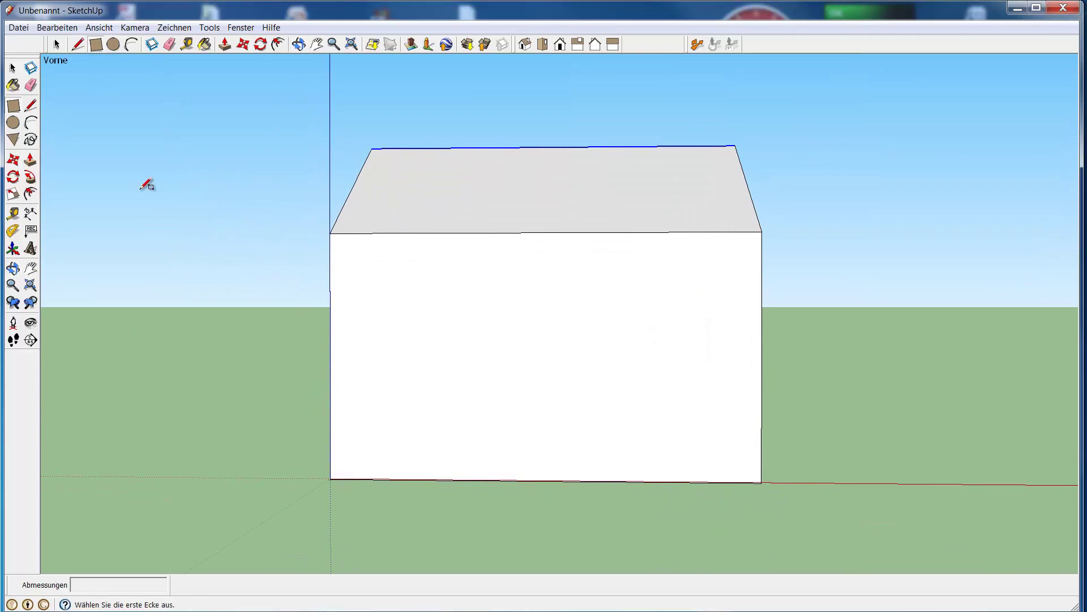
click(361, 266)
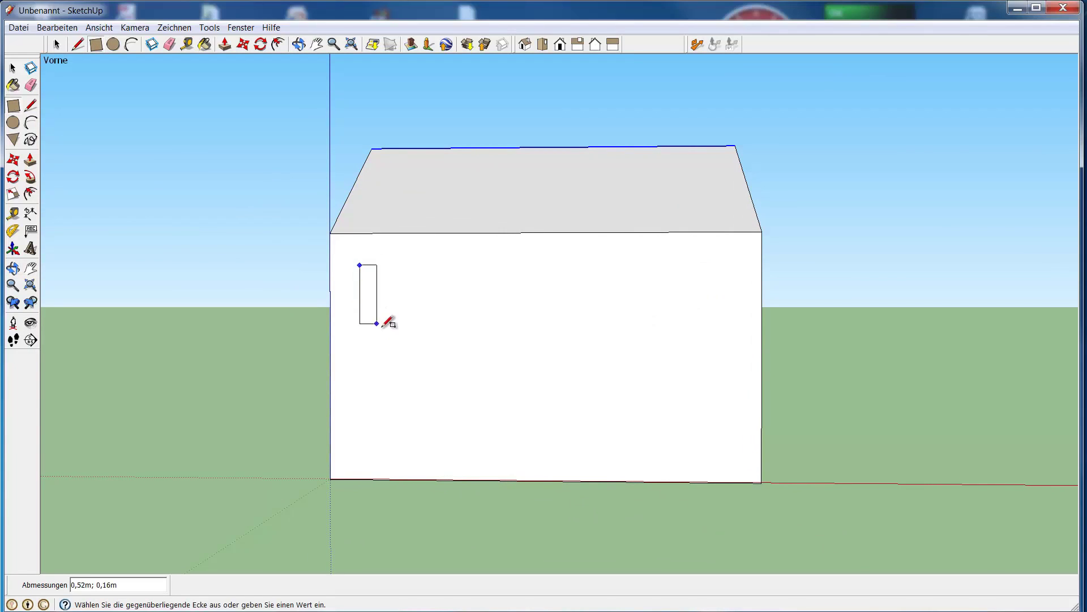
click(460, 338)
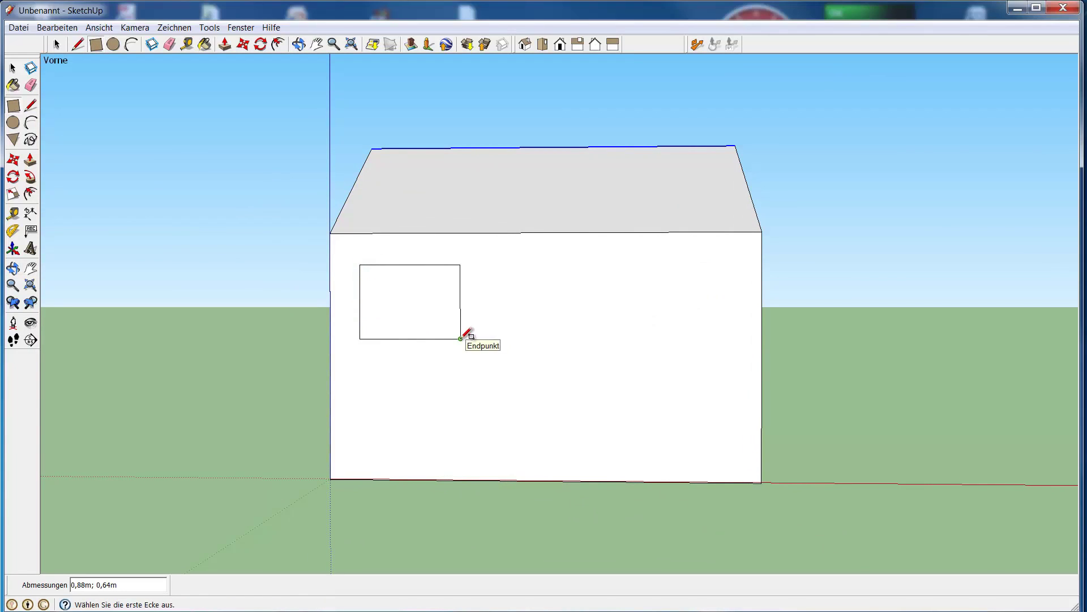
click(61, 44)
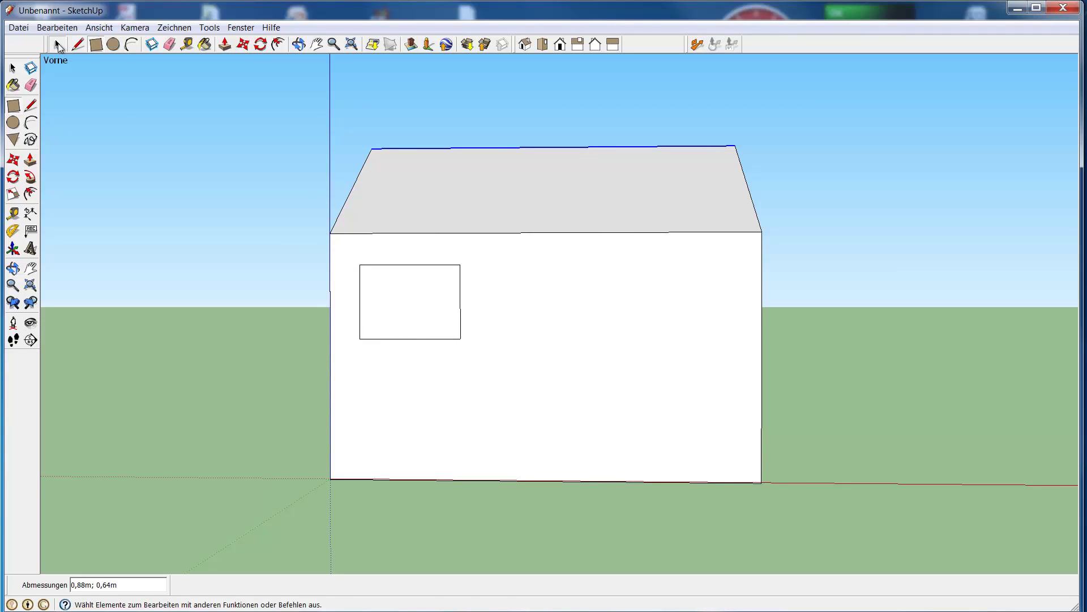
drag(395, 332, 484, 363)
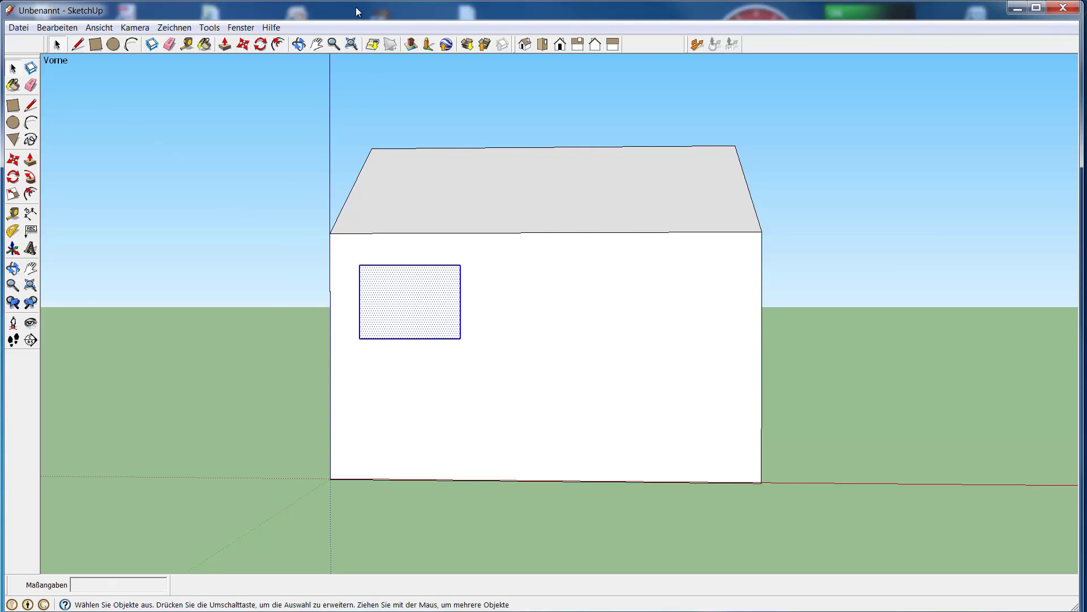
Copy the window rectangle twice to the right, making three windows in a row.
click(229, 47)
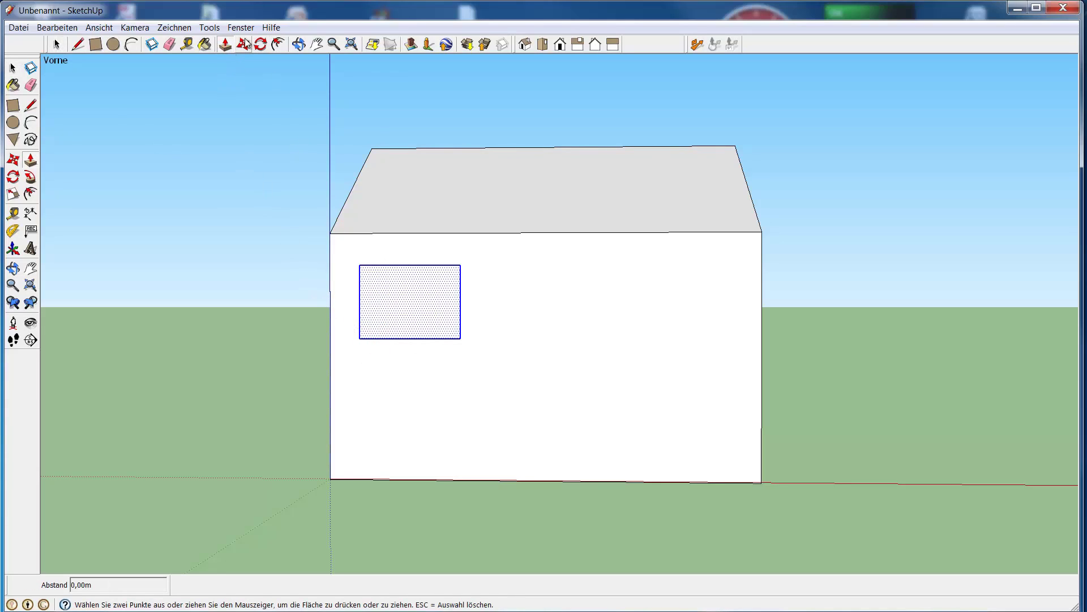
click(243, 44)
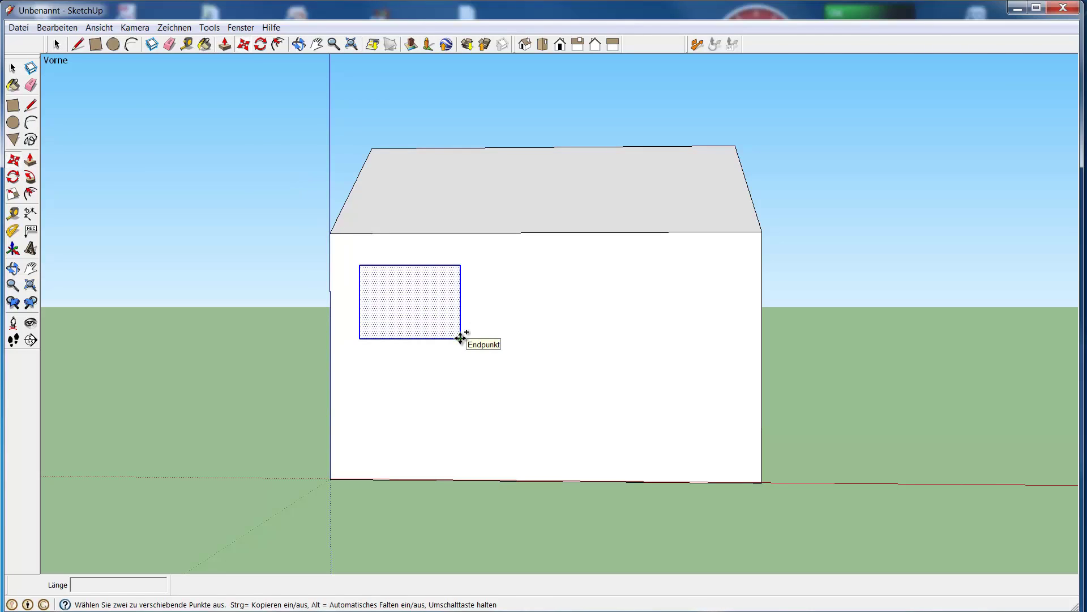
ctrl+click(461, 338)
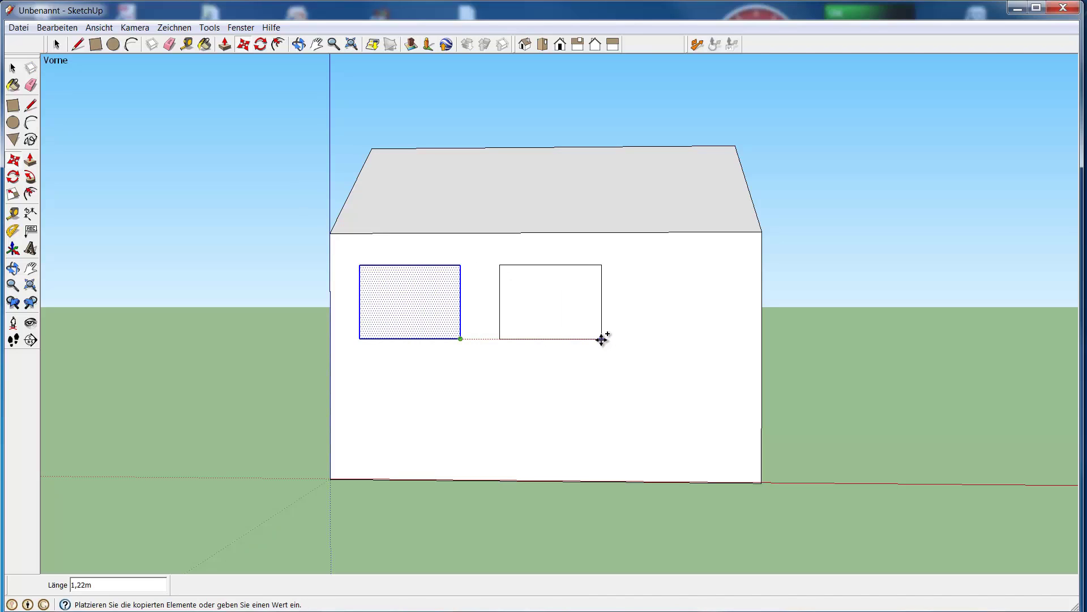
click(601, 338)
key(ctrl)
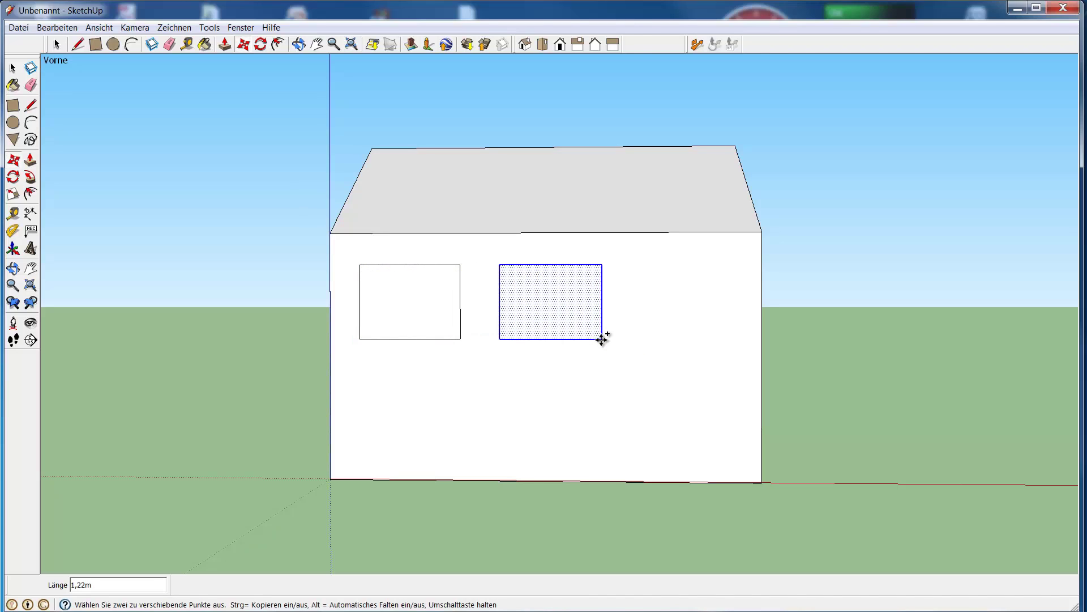
click(602, 338)
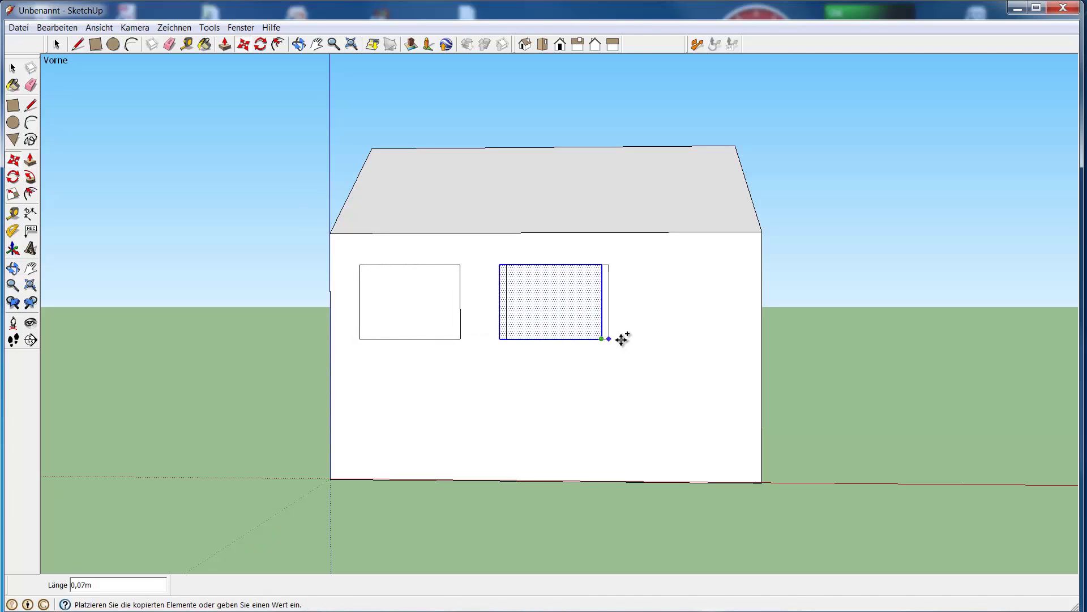
click(731, 338)
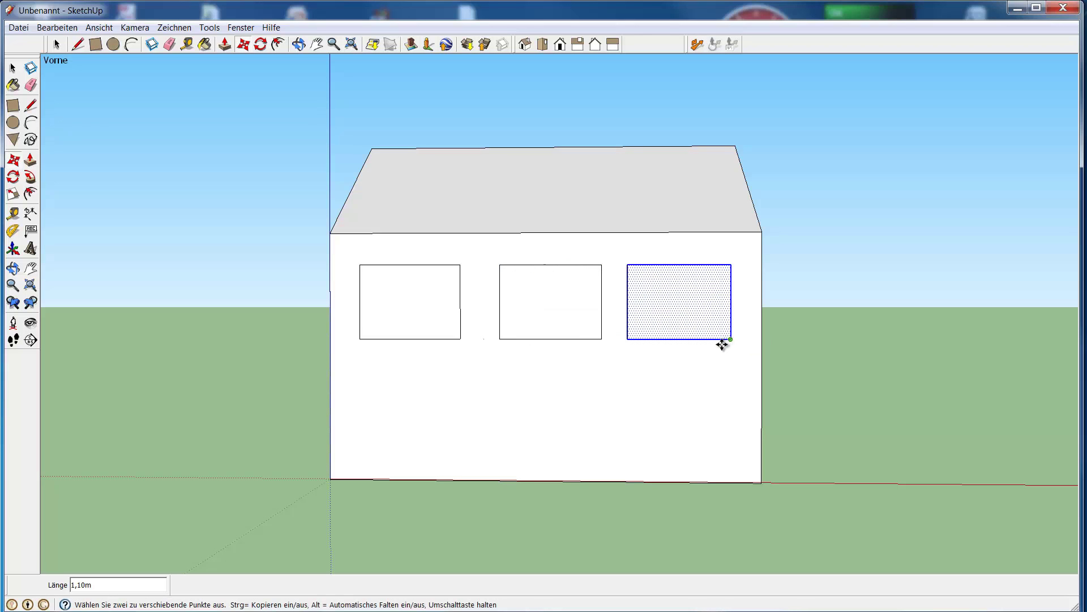
click(305, 45)
Orbit to a 3D view and offset the window face by 0,48 m.
mouse_move(906, 332)
mouse_down()
mouse_move(630, 408)
mouse_move(483, 405)
mouse_move(496, 337)
mouse_up()
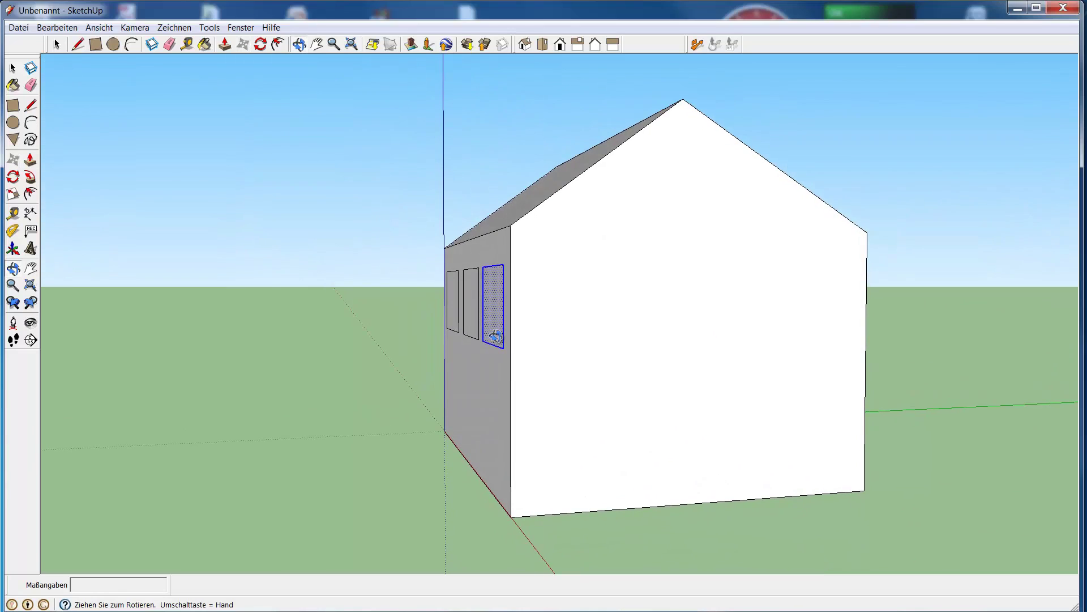
click(30, 194)
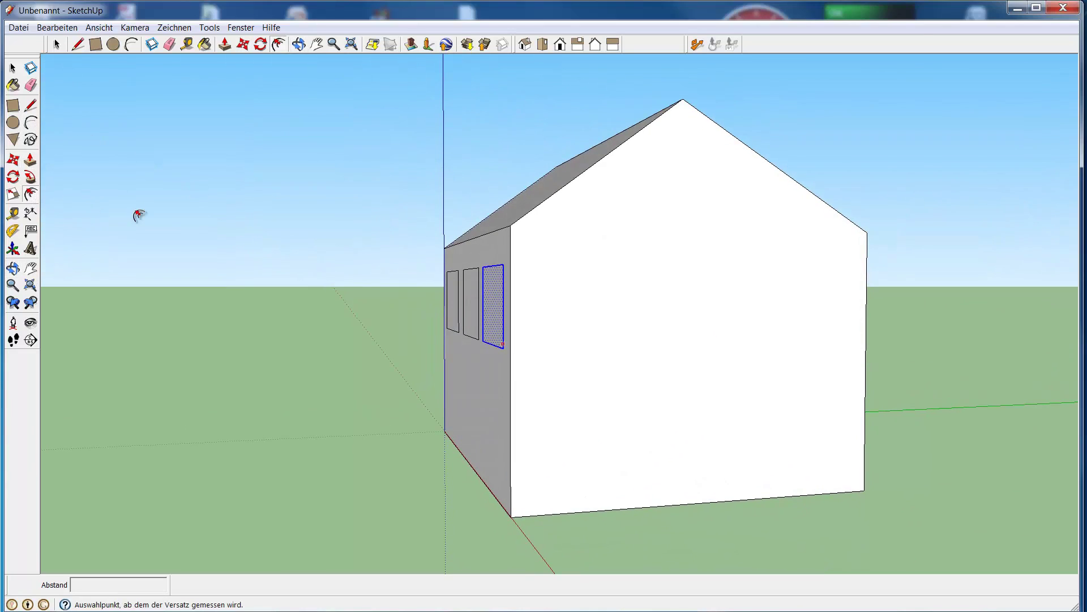
click(534, 438)
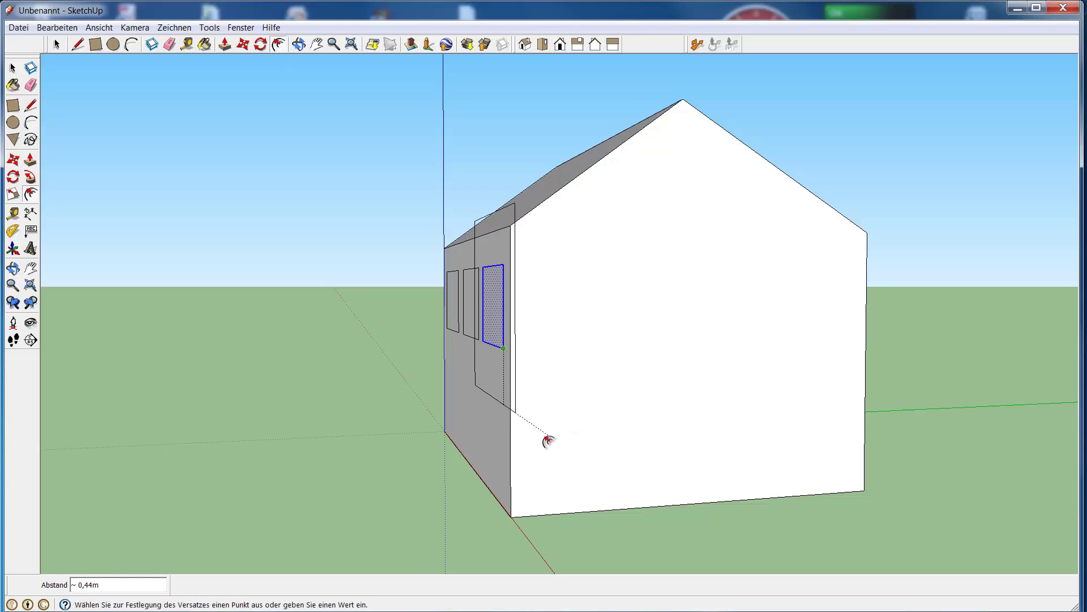
click(542, 442)
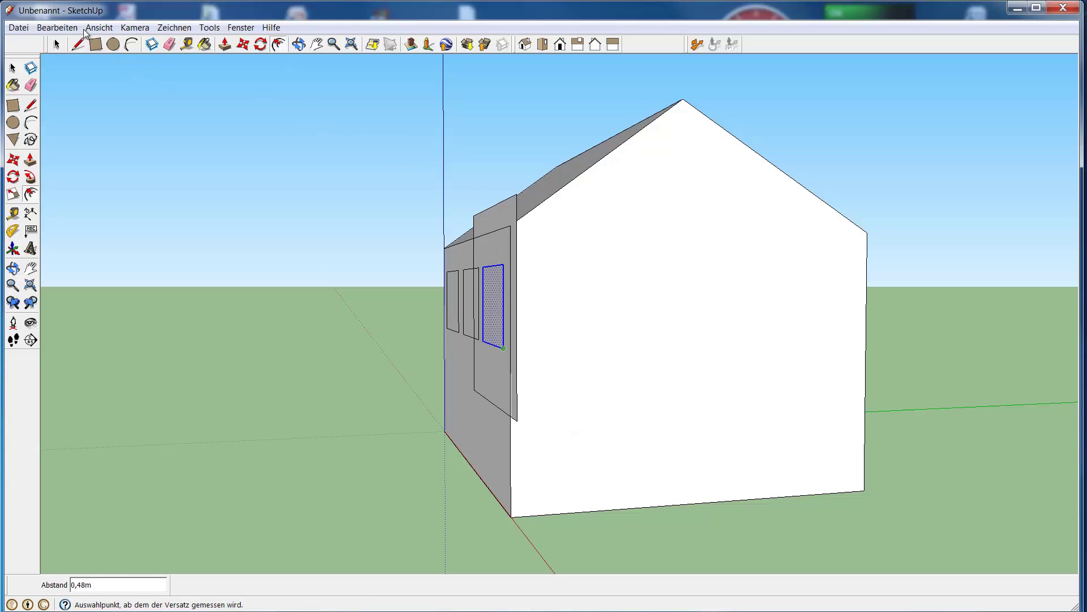
Undo that offset and instead offset the wall outline 0,26 m around the windows.
click(57, 28)
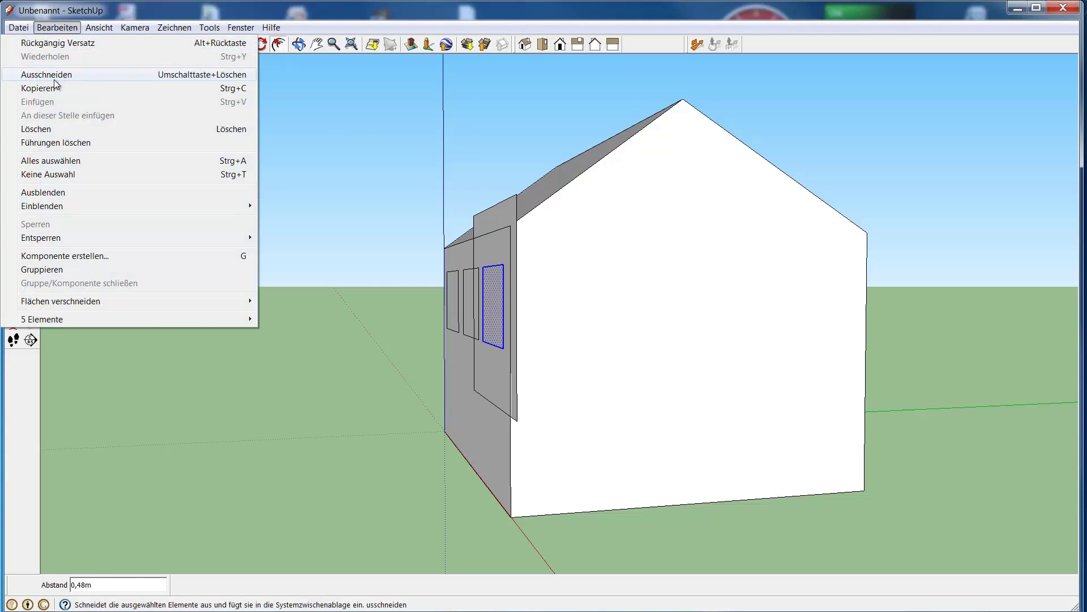
click(56, 44)
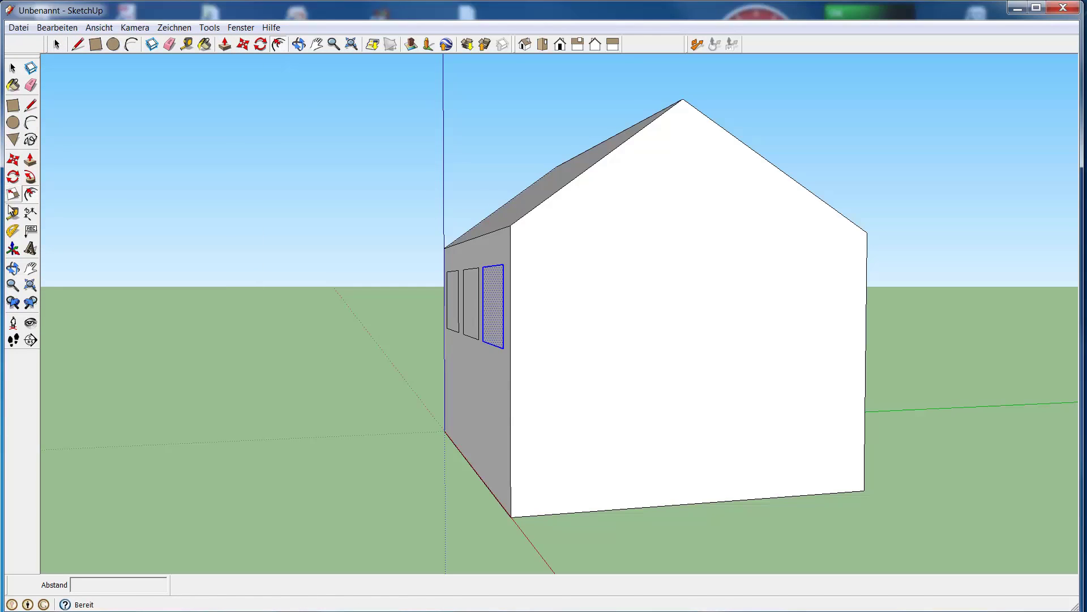
click(31, 194)
click(597, 316)
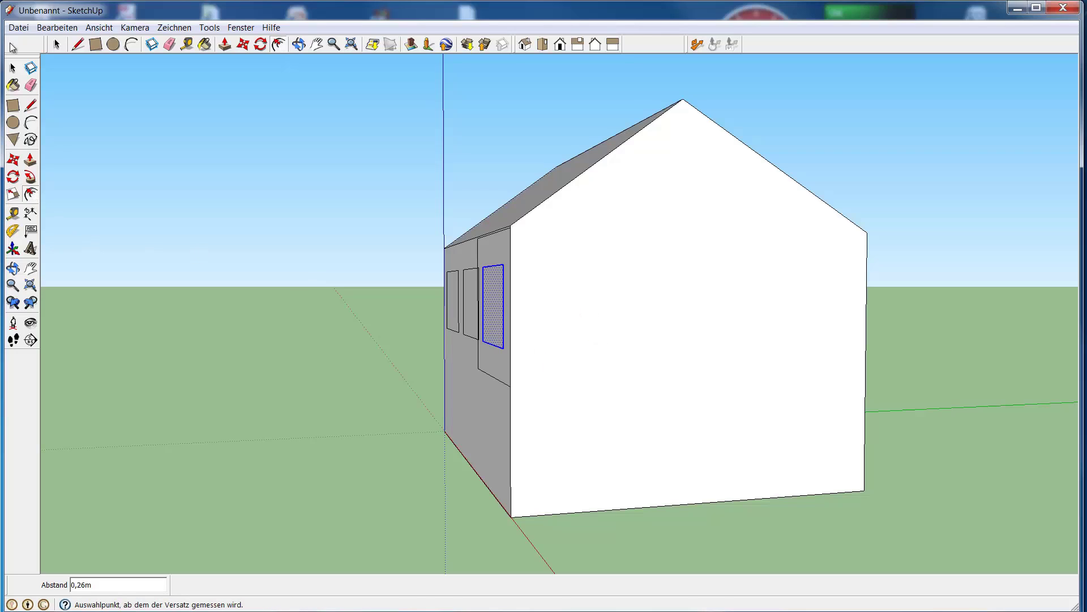
click(57, 45)
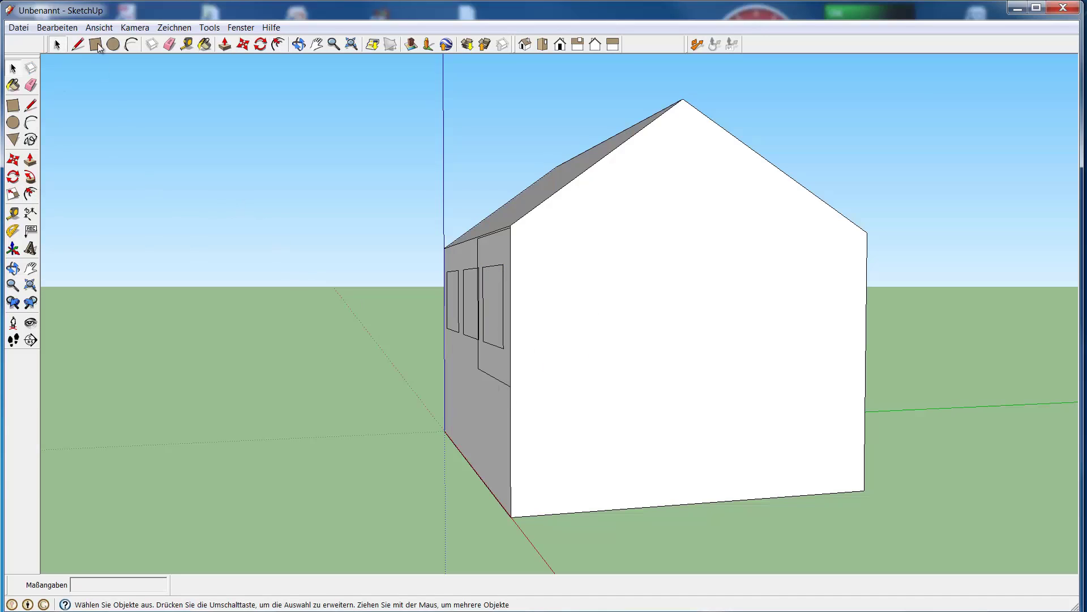
Offset the gable wall outline inward about 0,12 m for wall thickness.
click(30, 194)
click(543, 283)
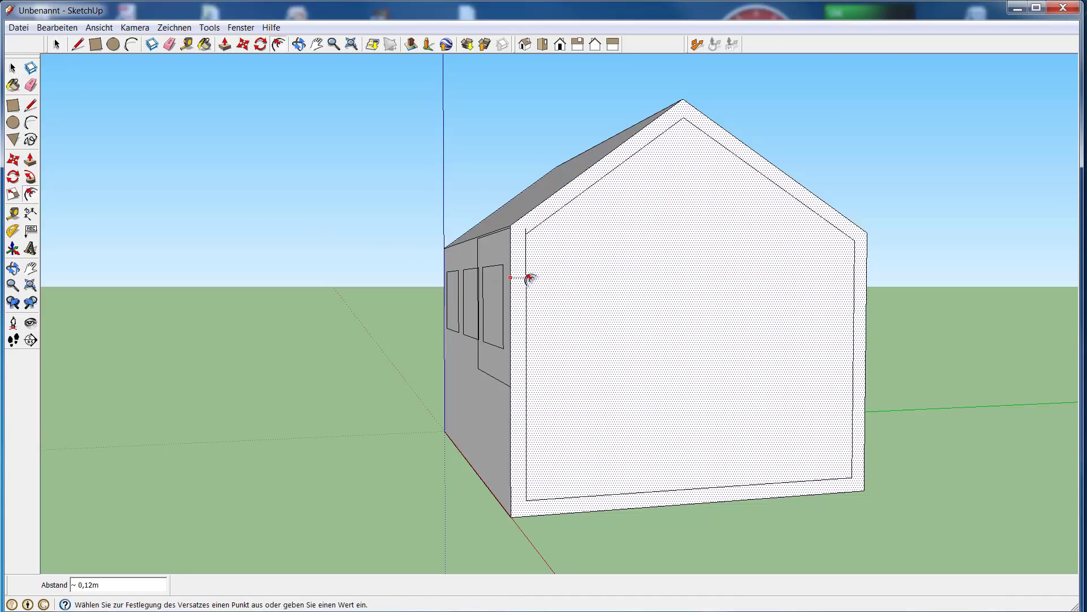
click(530, 278)
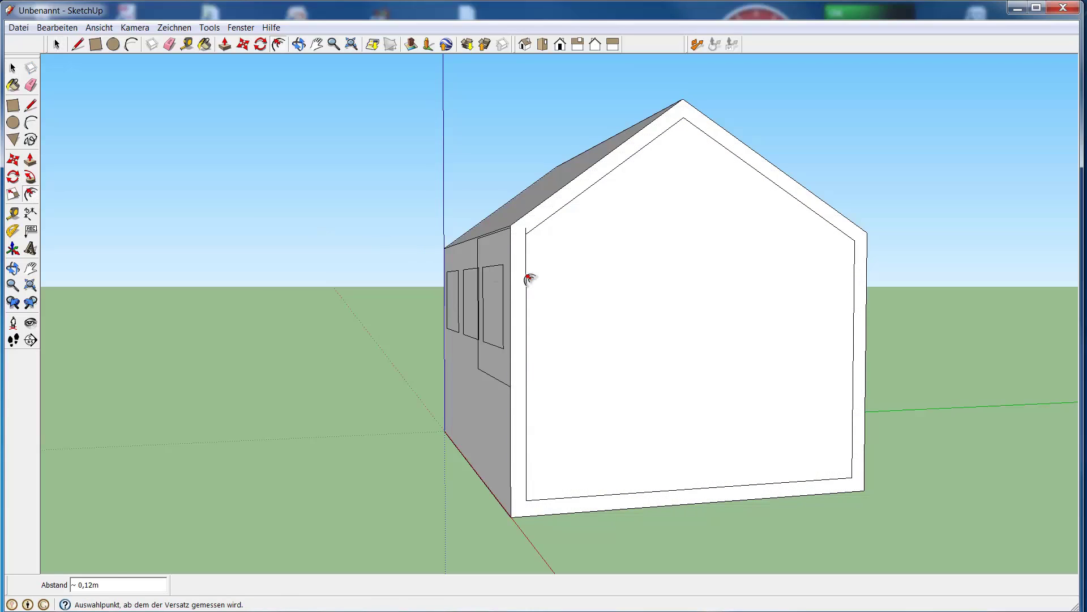
click(57, 45)
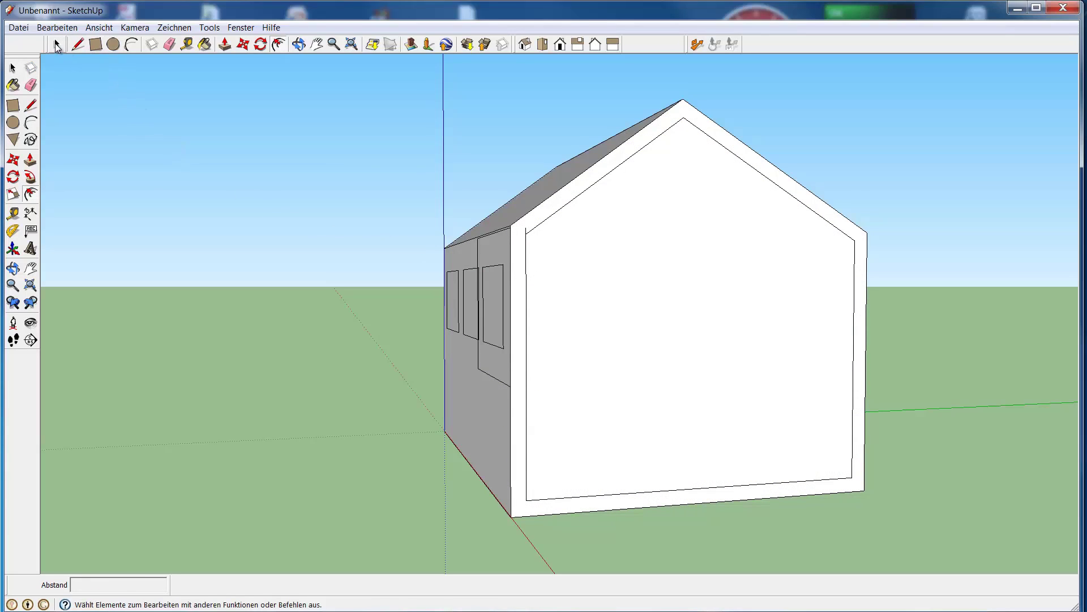
Move the inner outline's bottom edge down to the base of the gable wall.
click(627, 493)
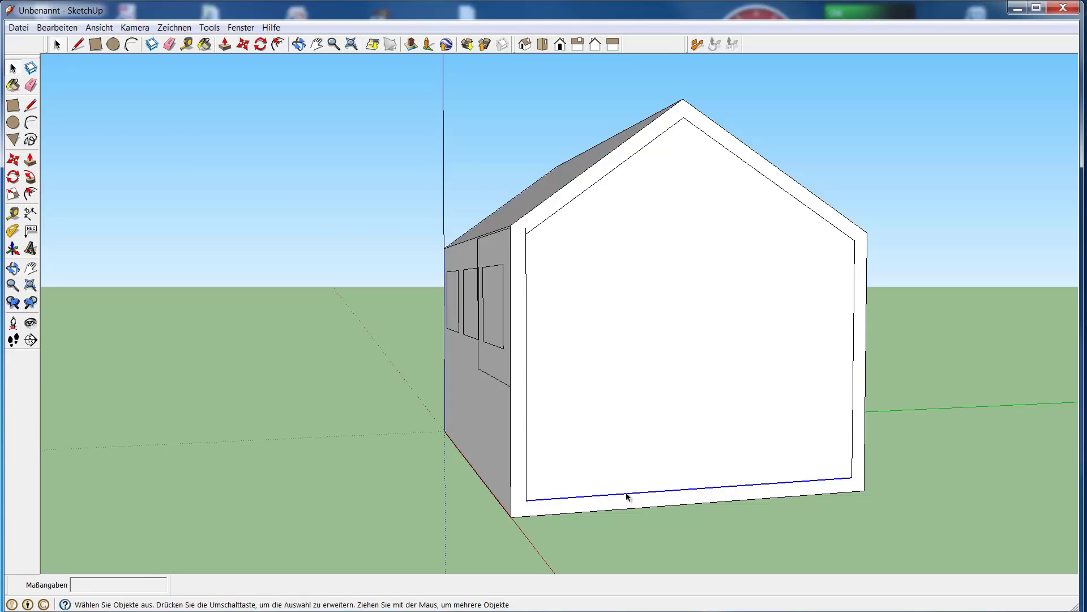
click(223, 46)
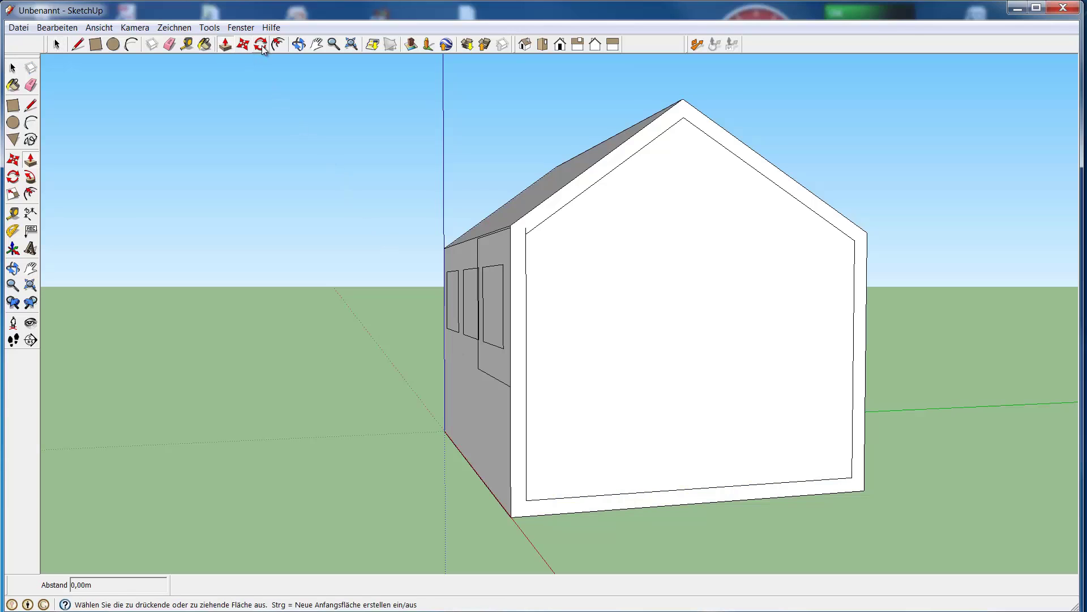
click(243, 44)
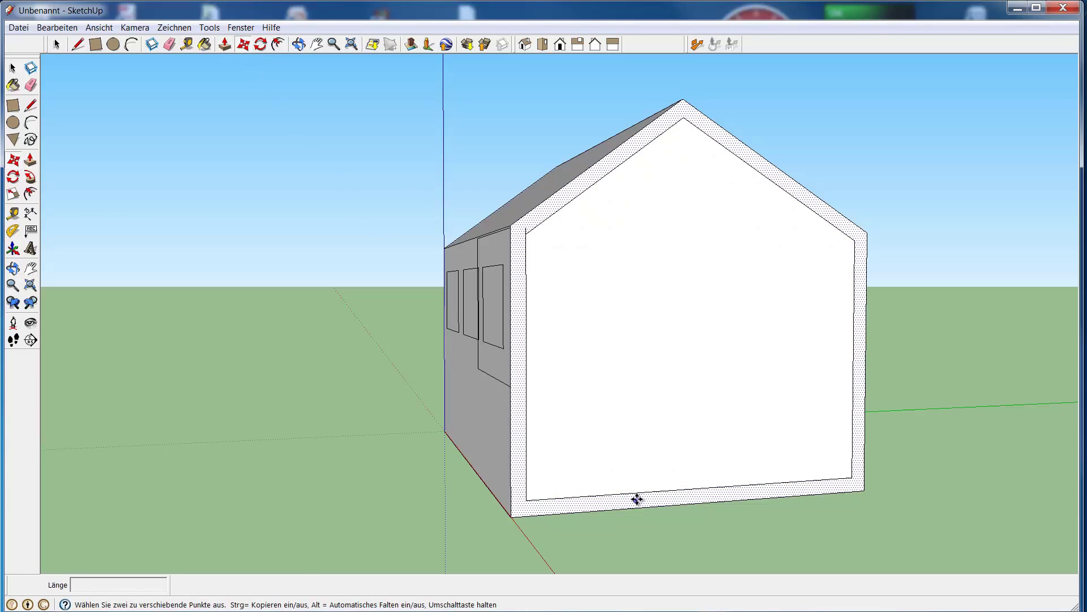
click(636, 499)
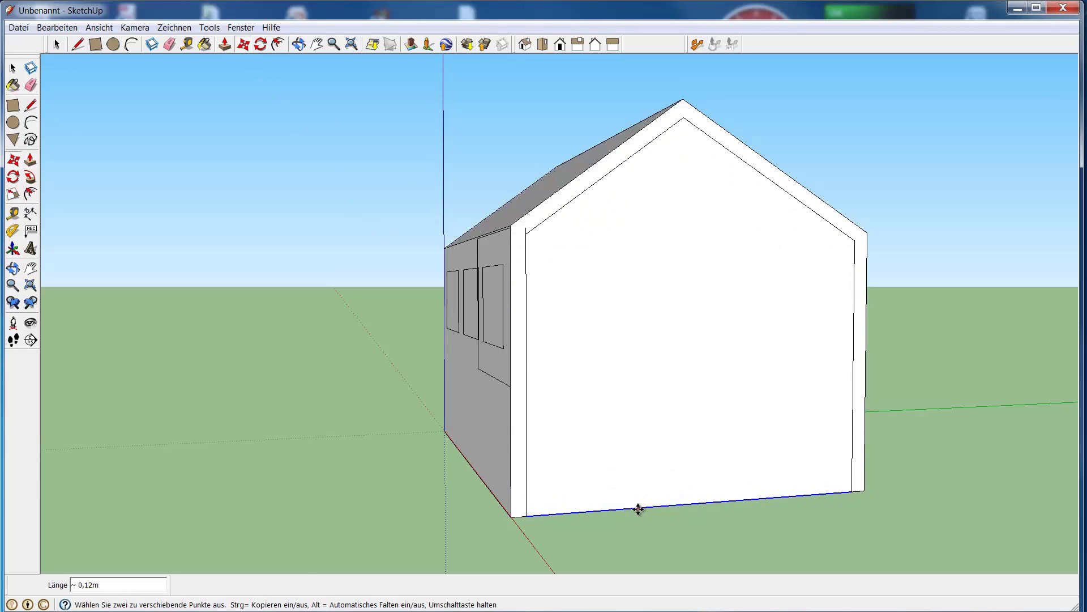
click(639, 510)
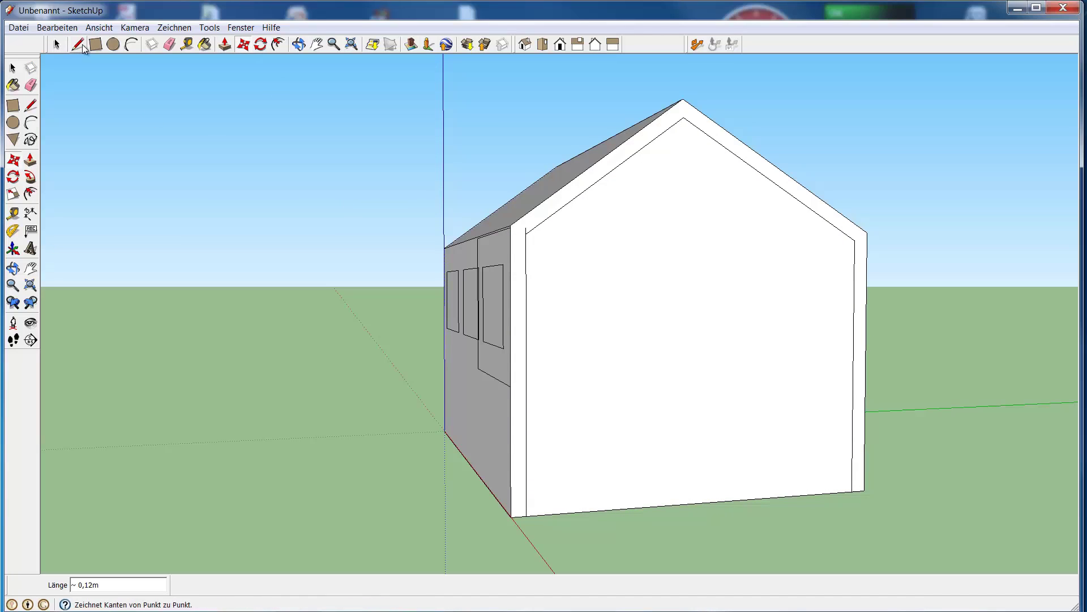
Push the inner gable face 0,13 m into the house.
click(225, 44)
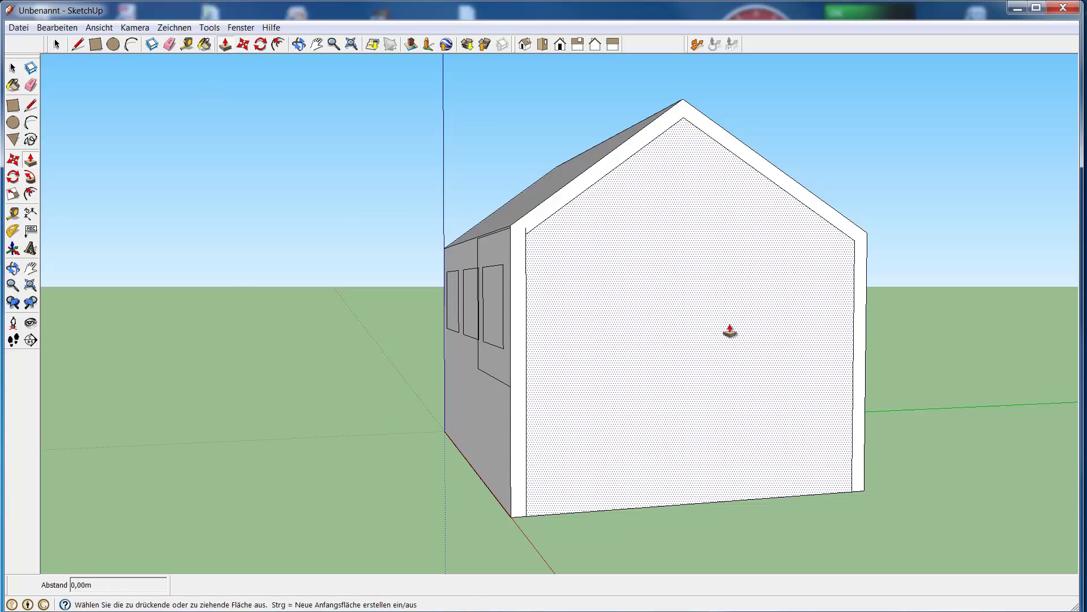
click(691, 330)
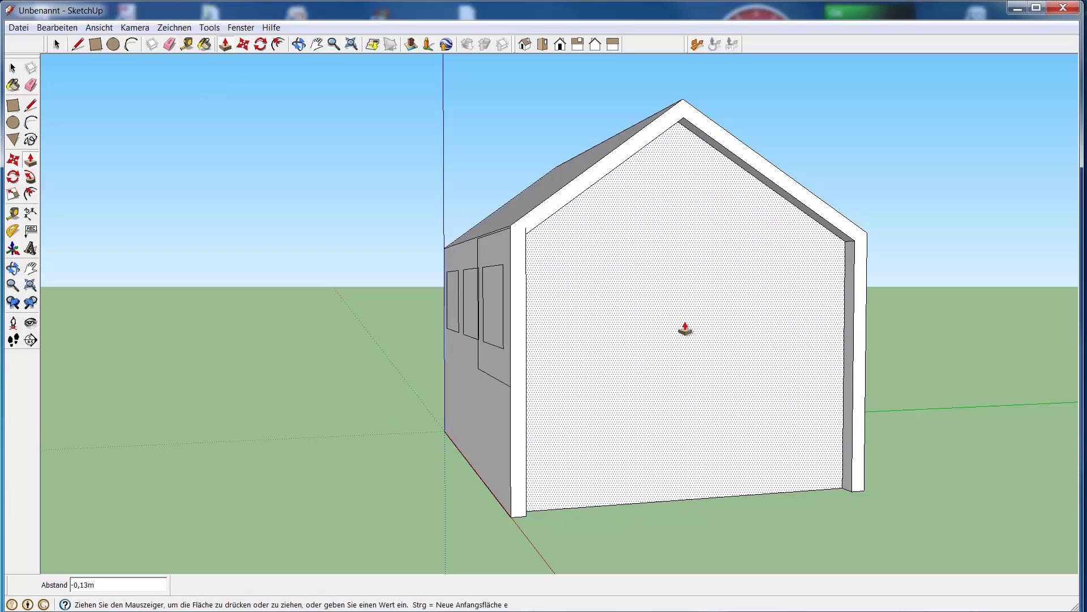
click(684, 329)
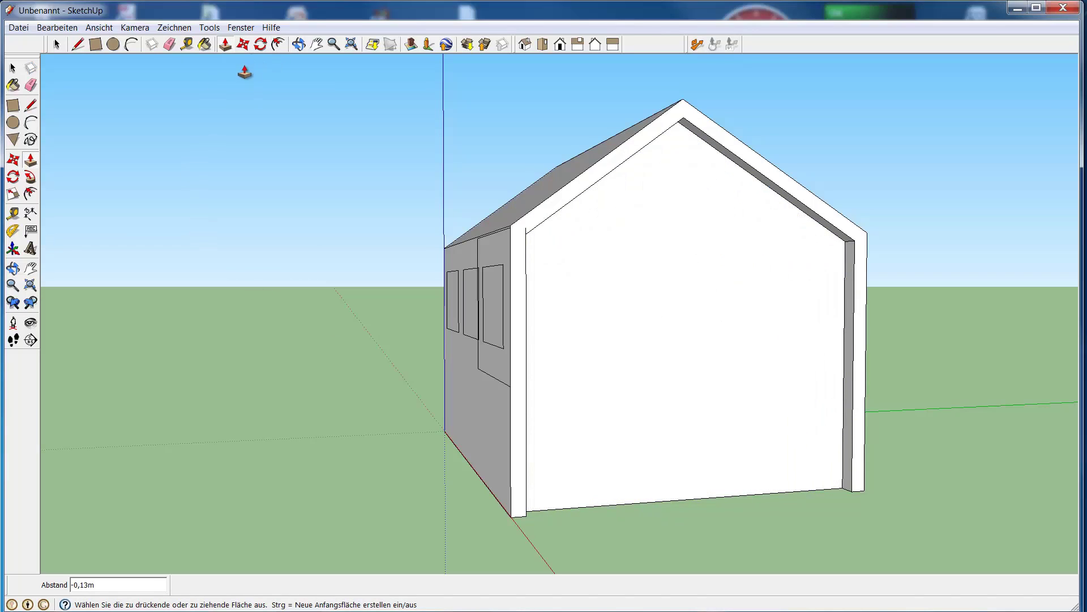
Paint the recessed gable face with Glas_blau from the Lichtdurchlässig materials.
click(204, 45)
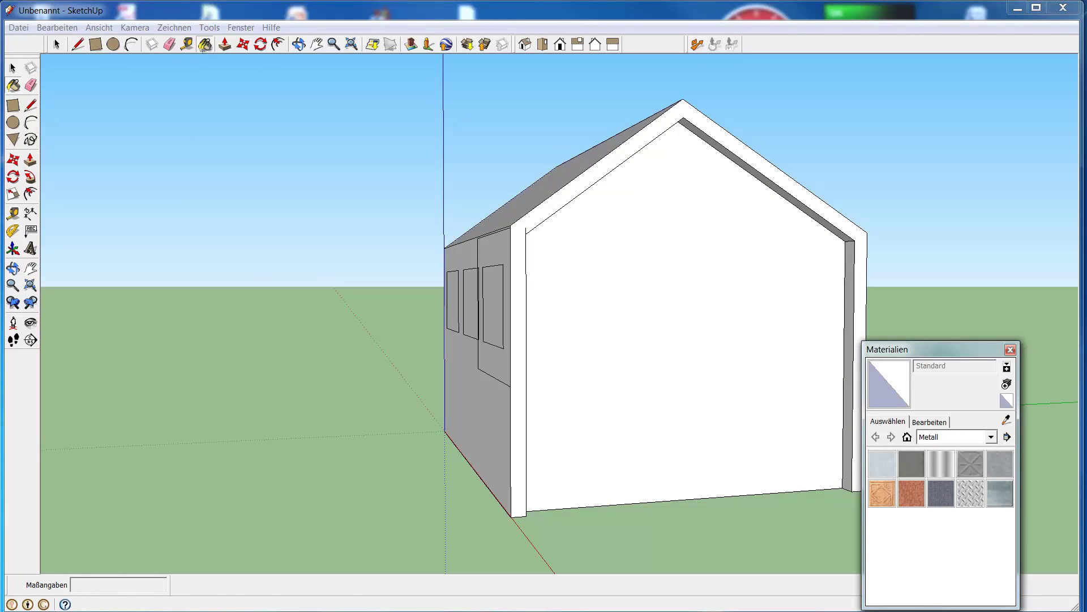
mouse_move(981, 355)
mouse_down()
mouse_move(484, 312)
mouse_move(234, 159)
mouse_up()
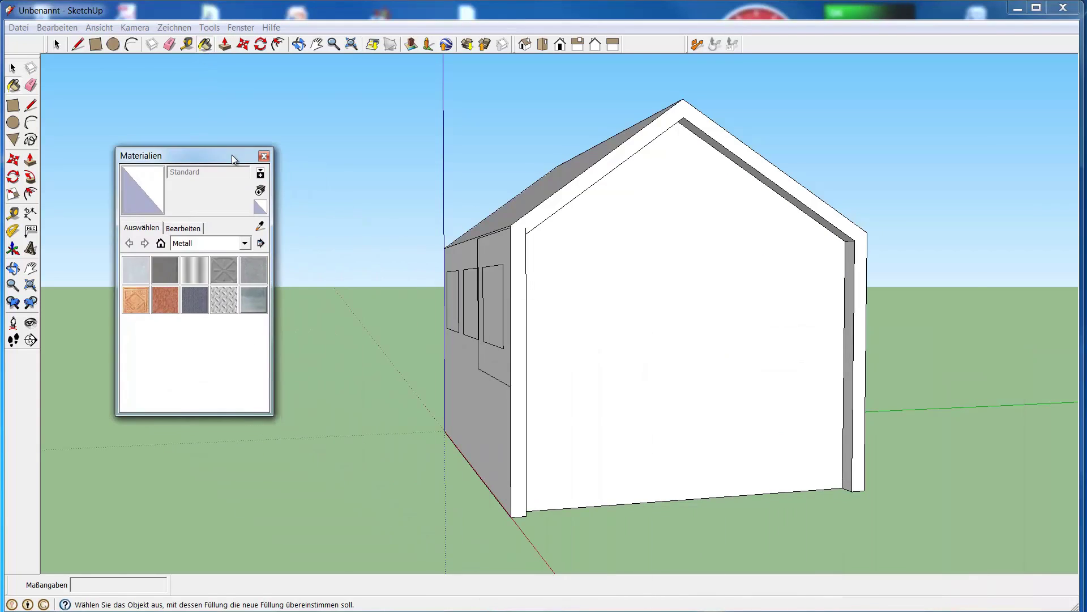
click(243, 244)
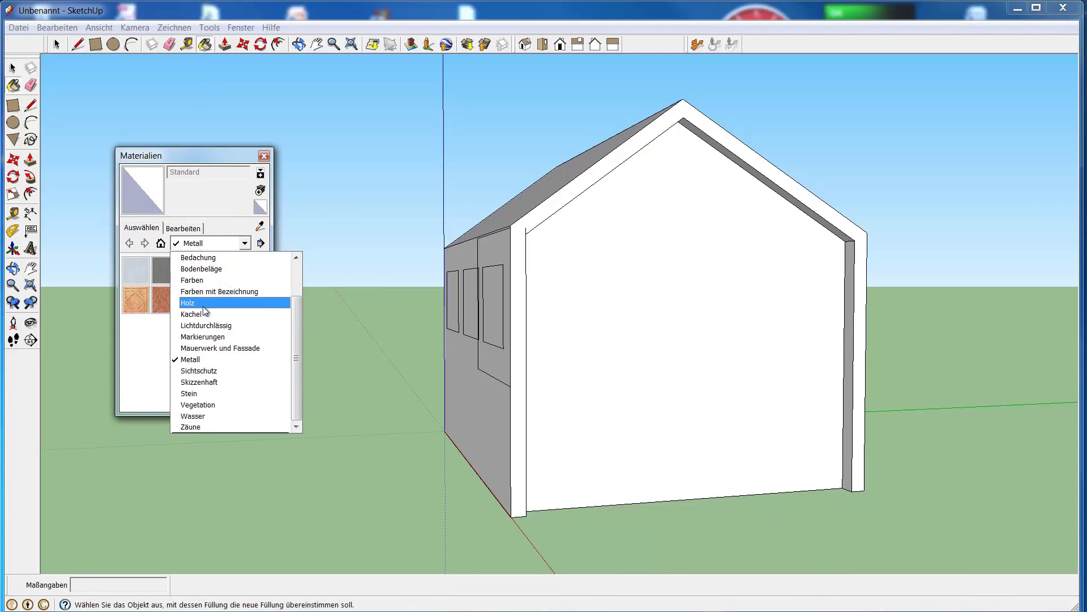
click(206, 325)
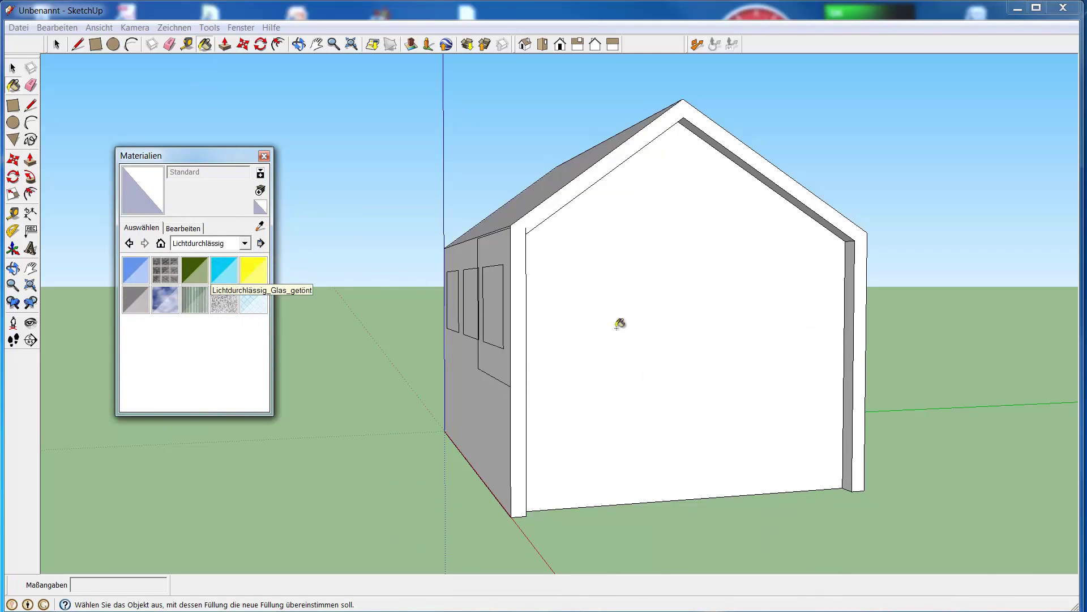
click(633, 314)
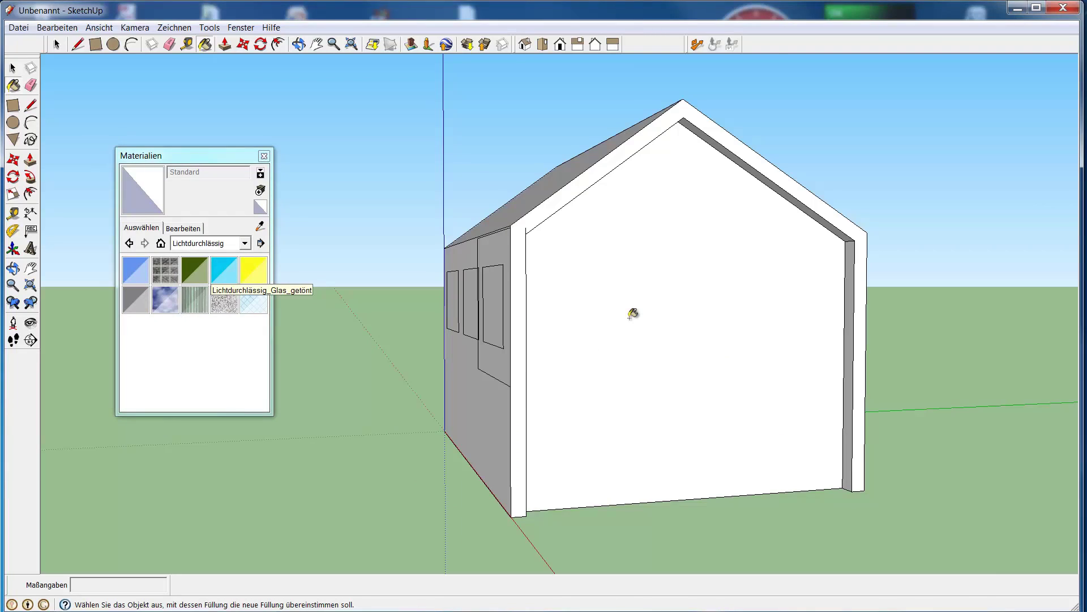
click(134, 272)
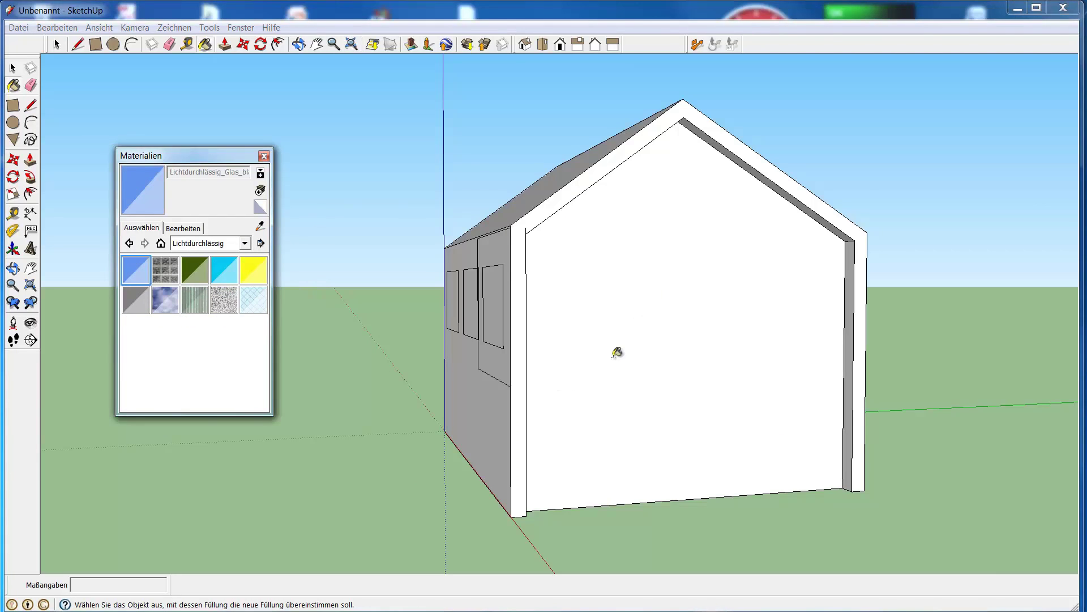
click(672, 303)
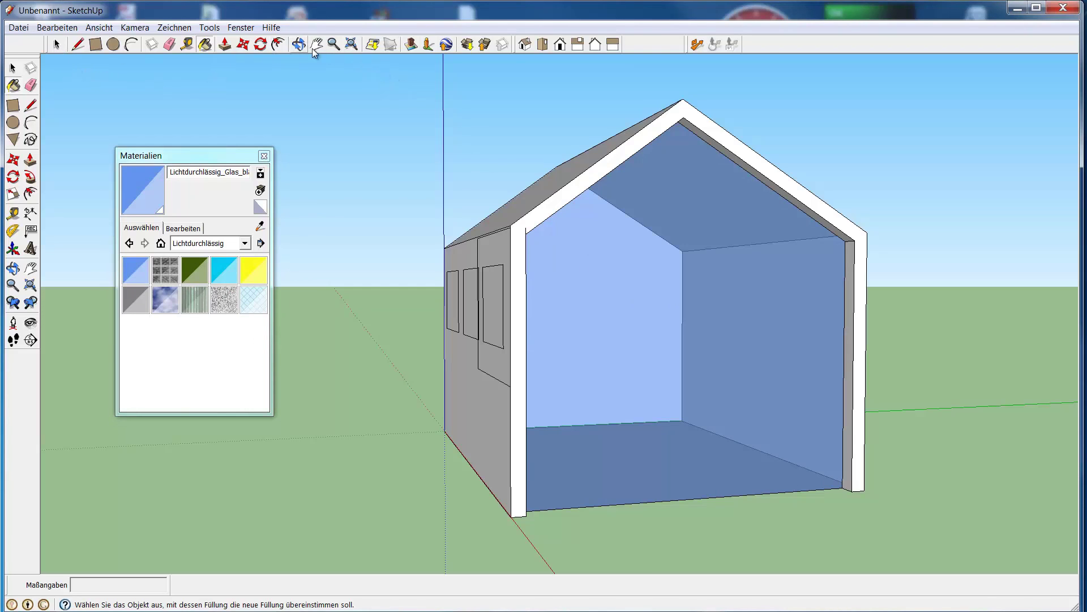
Push the three side-wall window faces about 0,14 m into the wall.
click(298, 41)
mouse_move(362, 306)
mouse_down()
mouse_move(553, 337)
mouse_move(628, 306)
mouse_up()
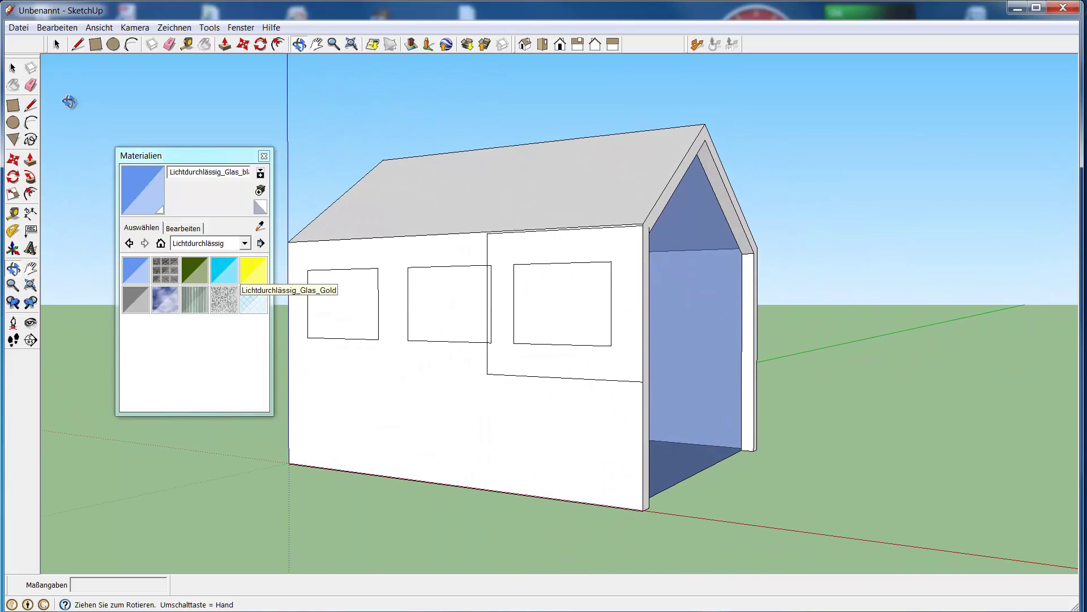
click(225, 44)
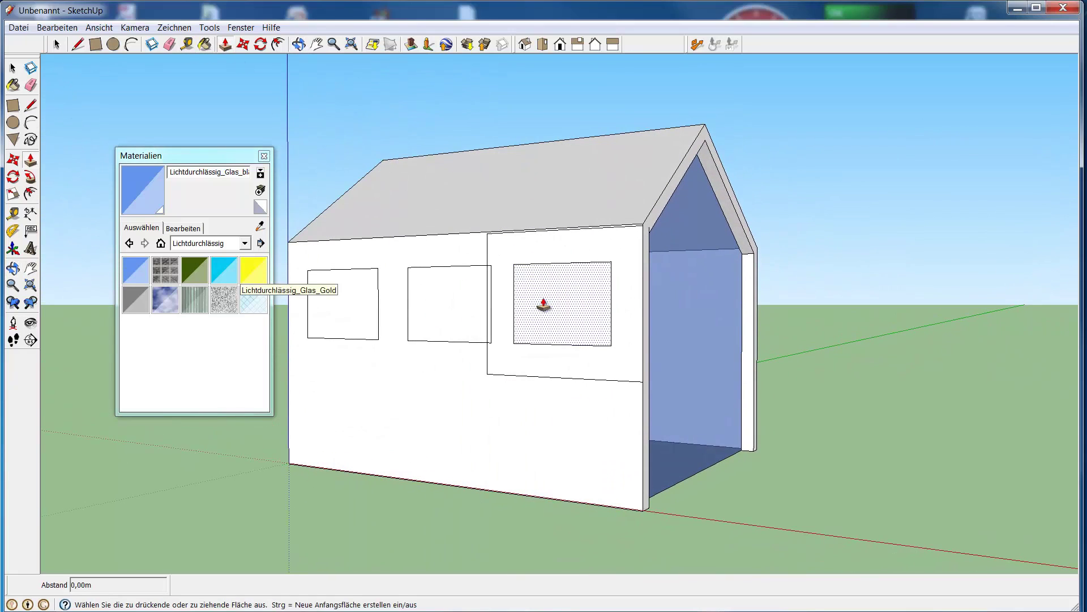
click(552, 299)
click(443, 307)
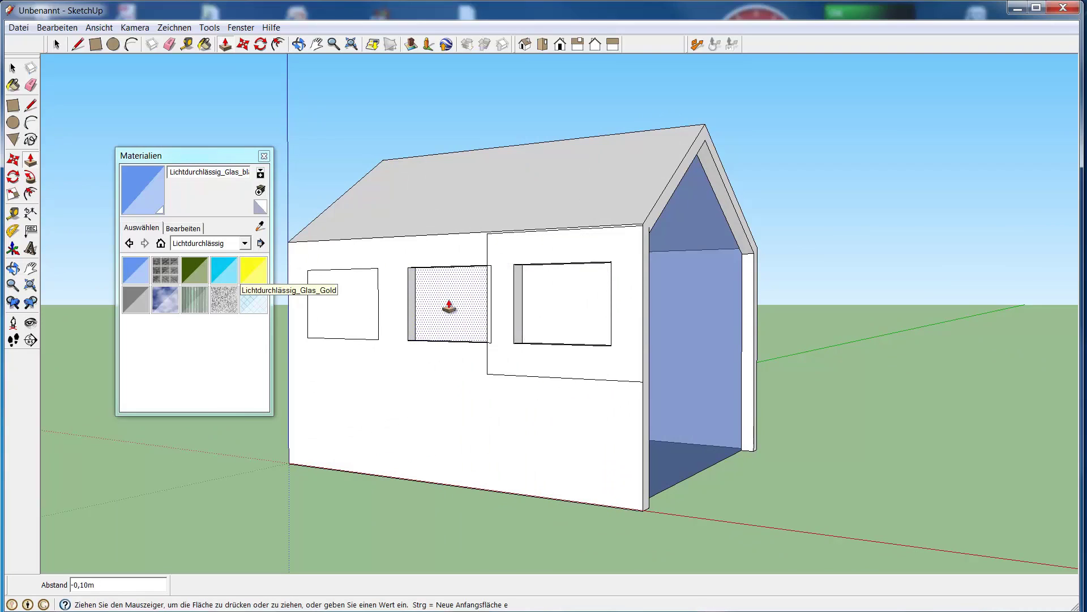
click(449, 309)
click(332, 308)
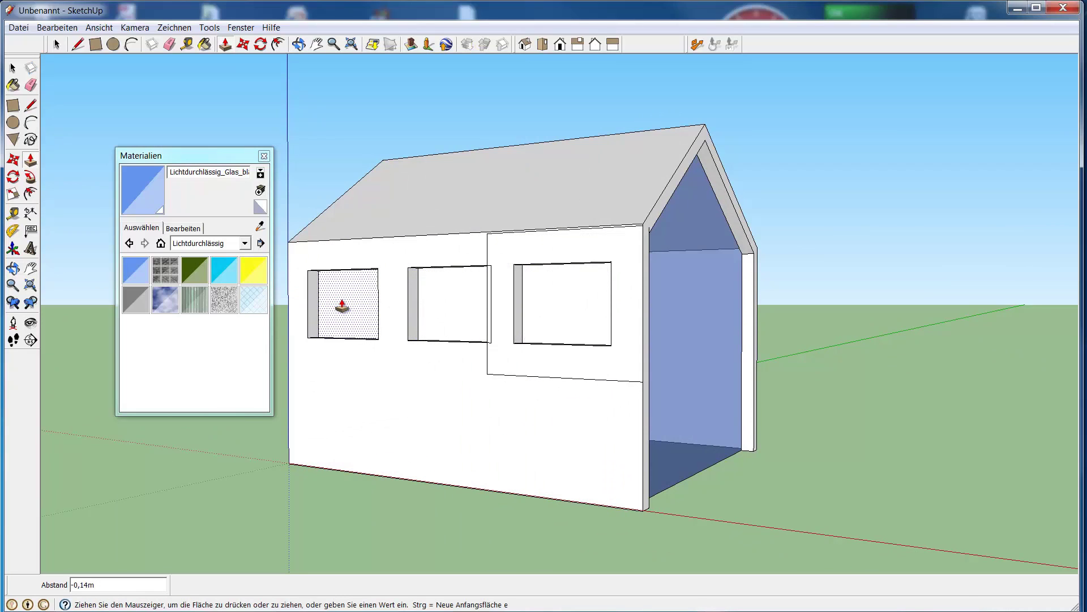
click(328, 300)
click(129, 270)
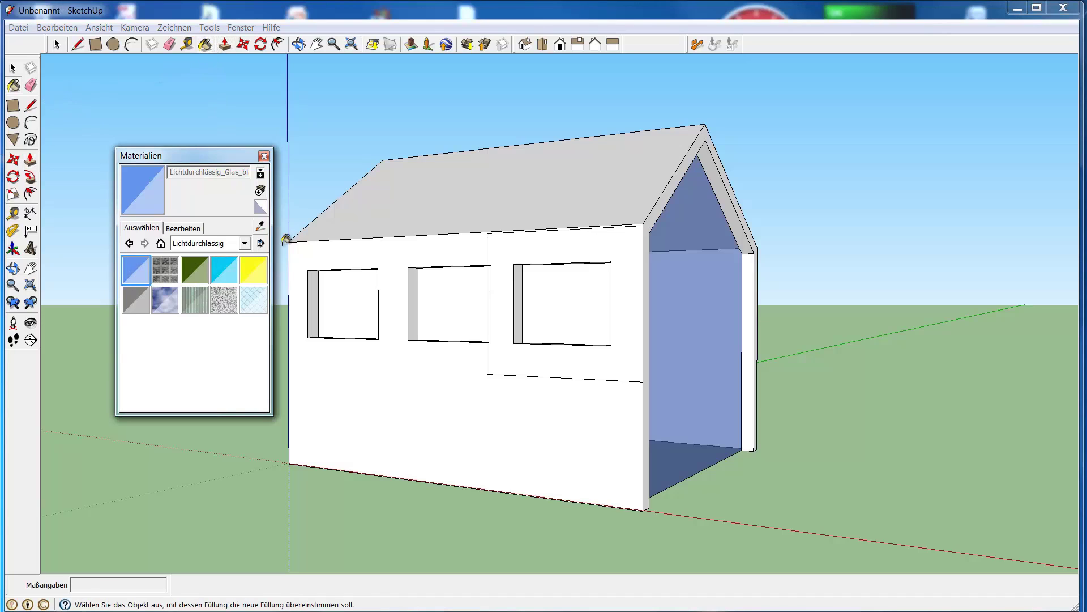
Paint the left, middle and right side windows with the Glas_blau material.
click(354, 295)
click(458, 313)
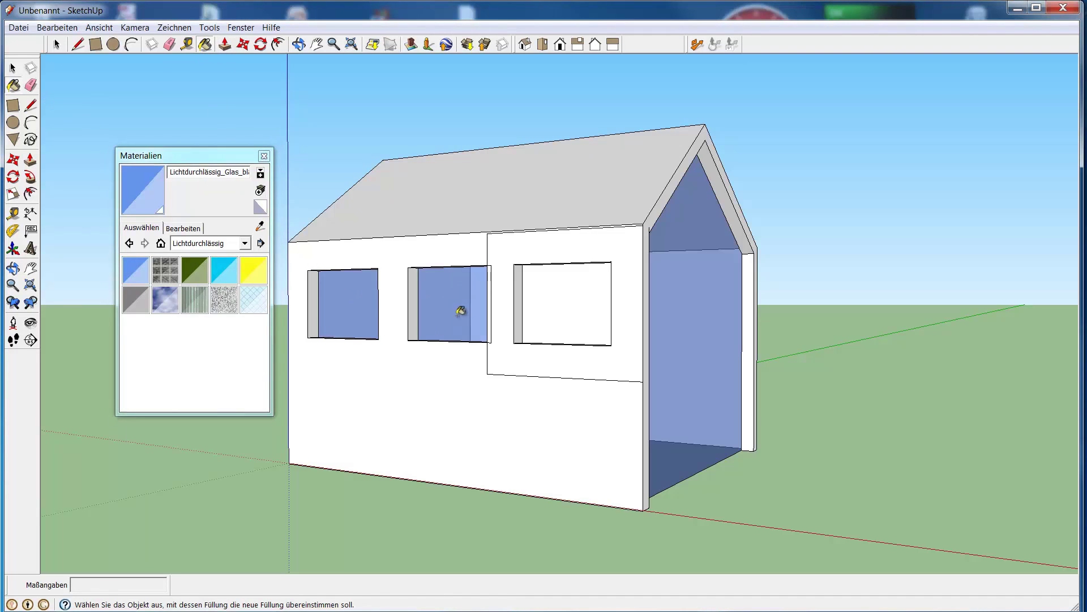
click(567, 304)
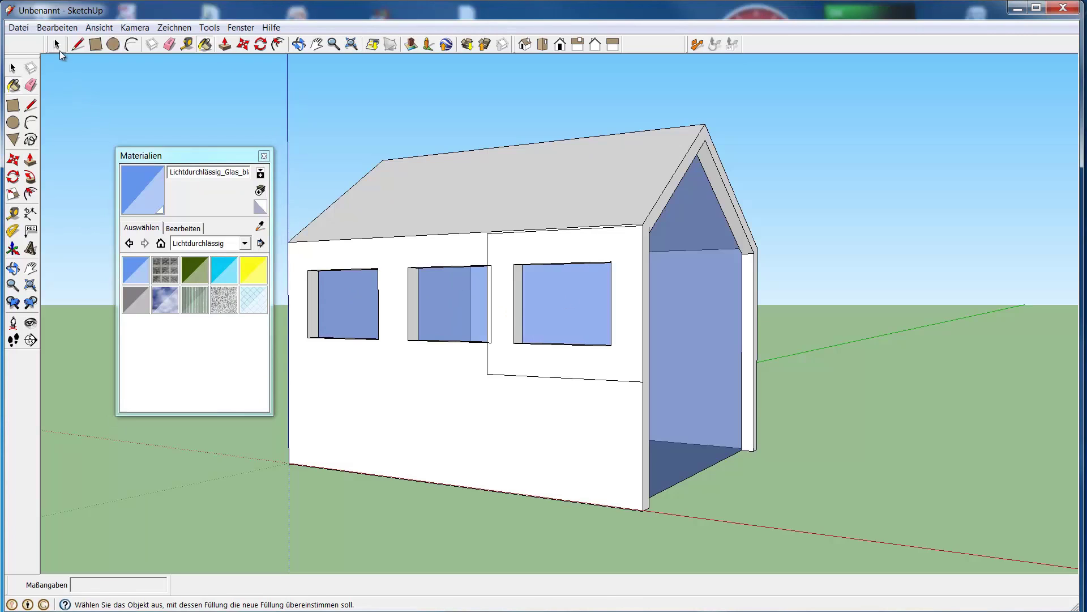
Delete the stray edge below the windows and select a short leftover vertical edge.
click(58, 48)
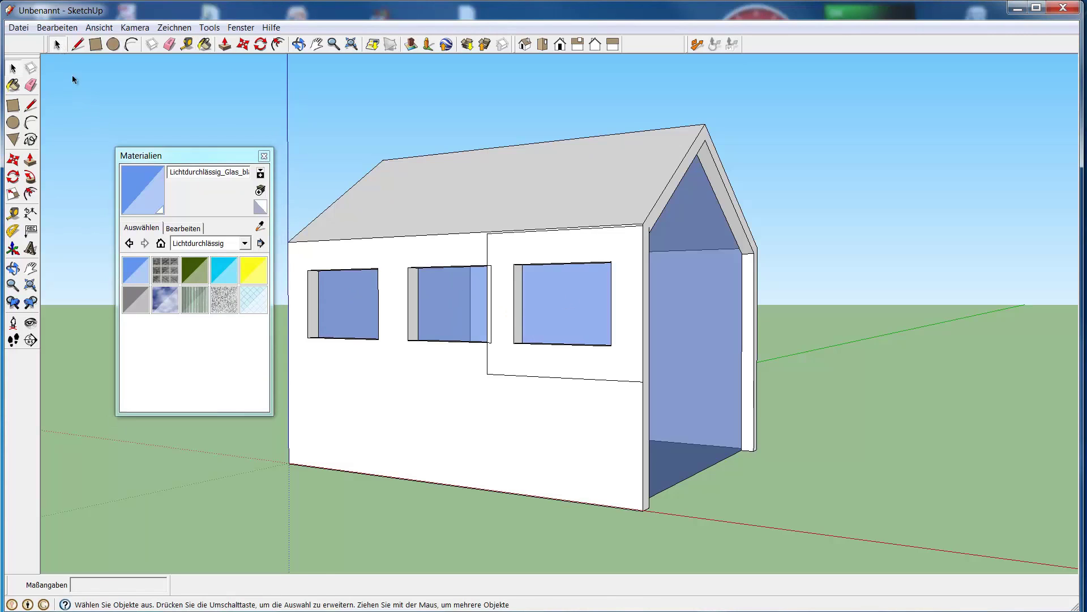
click(546, 377)
key(Delete)
click(487, 252)
Orbit around the side wall to look into the open front of the house.
click(298, 44)
mouse_move(288, 492)
mouse_down()
mouse_move(576, 491)
mouse_move(695, 408)
mouse_move(555, 476)
mouse_move(452, 482)
mouse_up()
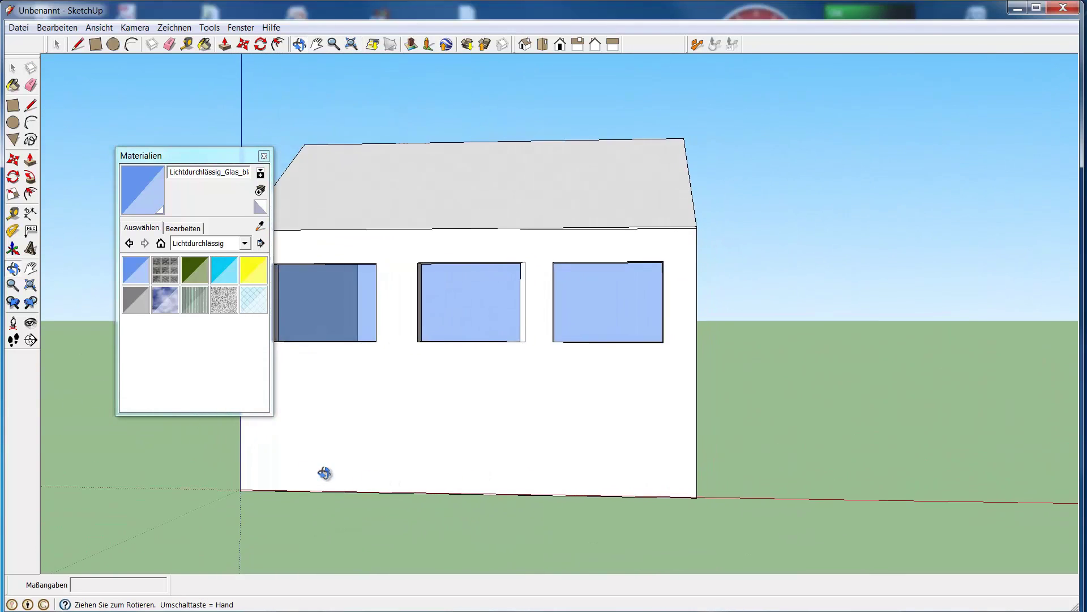
drag(324, 473, 384, 445)
mouse_move(883, 229)
mouse_down()
mouse_move(784, 316)
mouse_move(650, 328)
mouse_move(668, 245)
mouse_up()
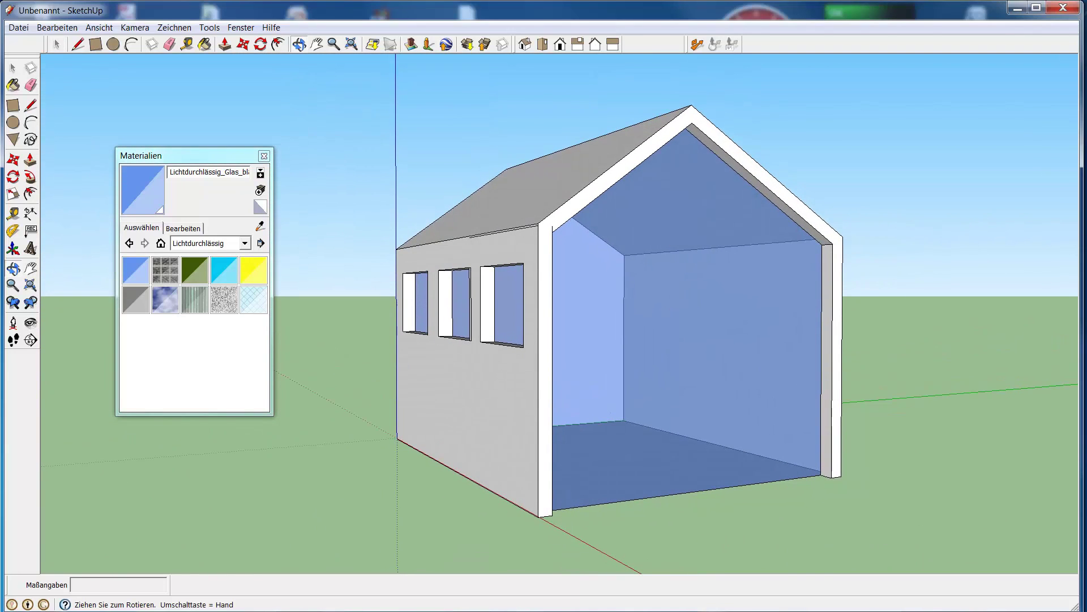